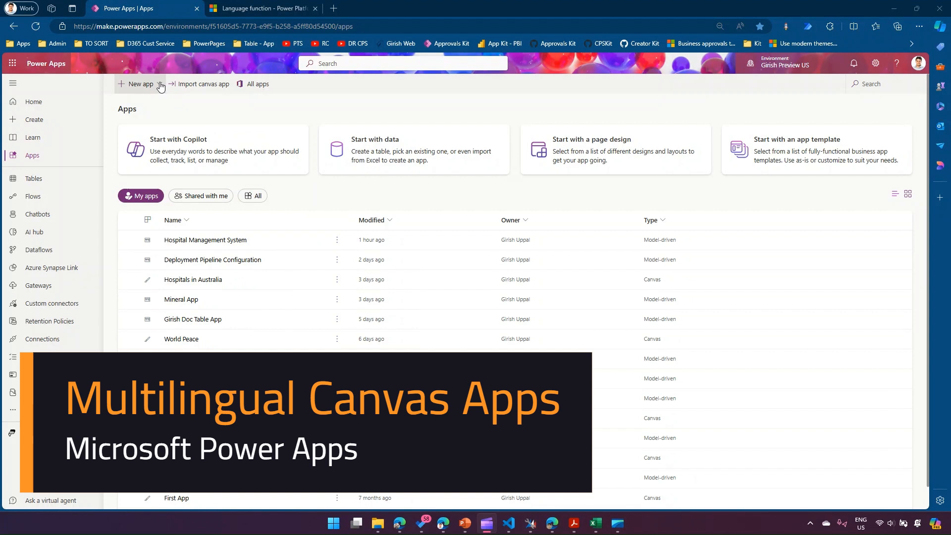
Step: Create a blank canvas app named MultiLingualApp in Tablet format
left_click(160, 85)
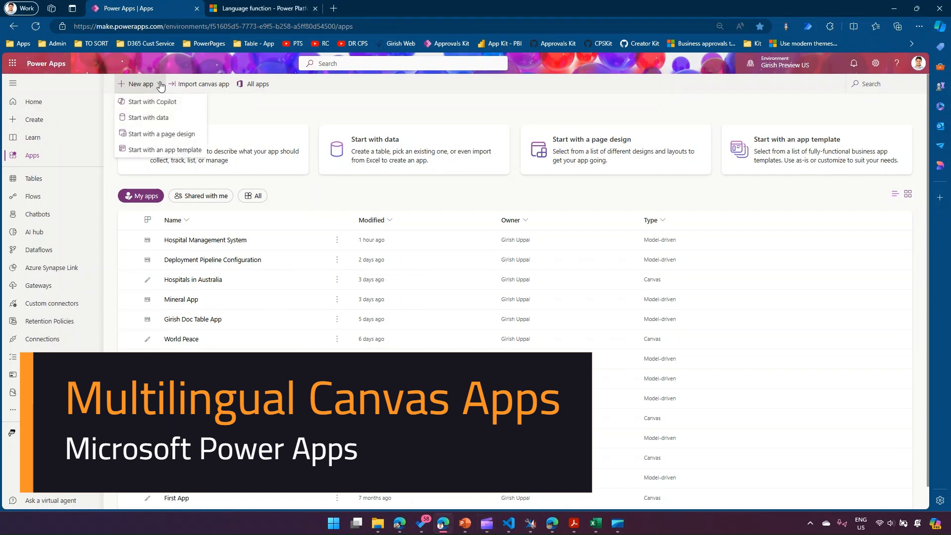
left_click(43, 154)
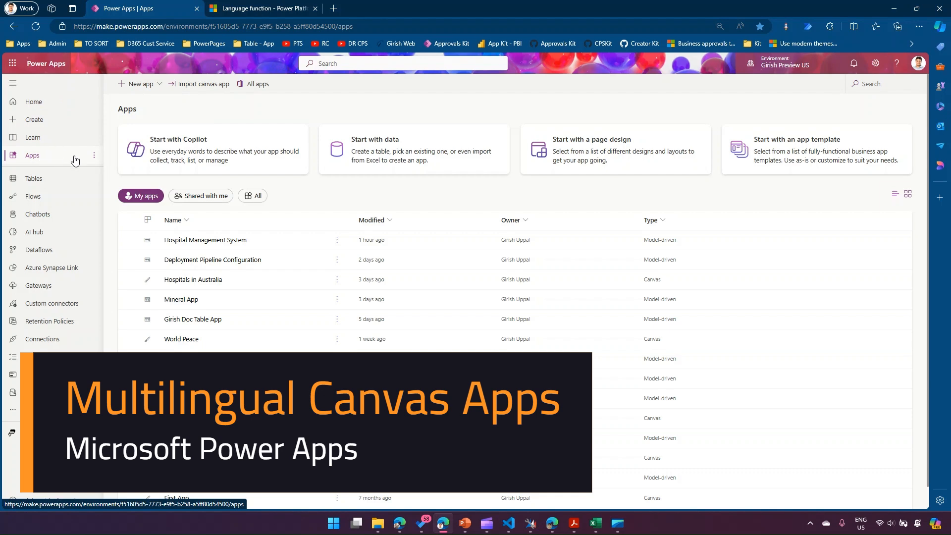
left_click(42, 121)
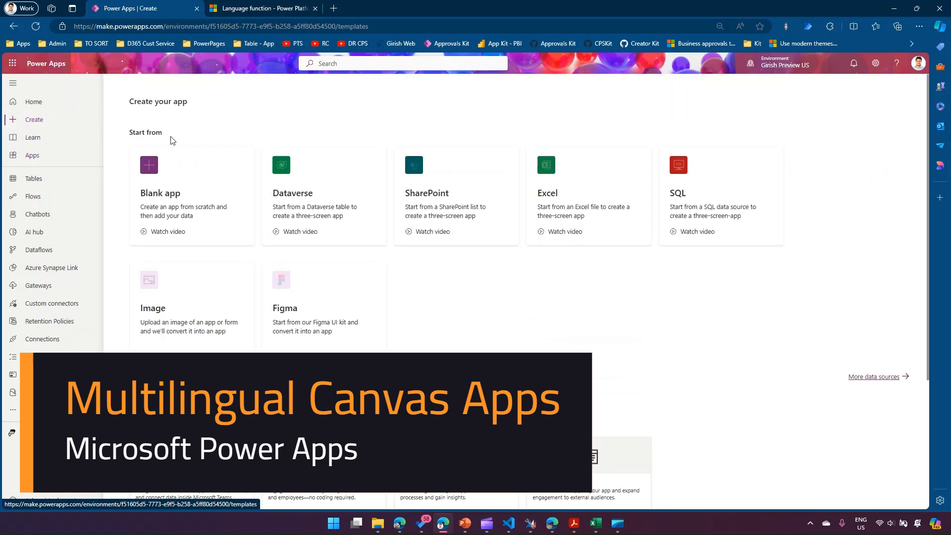
left_click(151, 173)
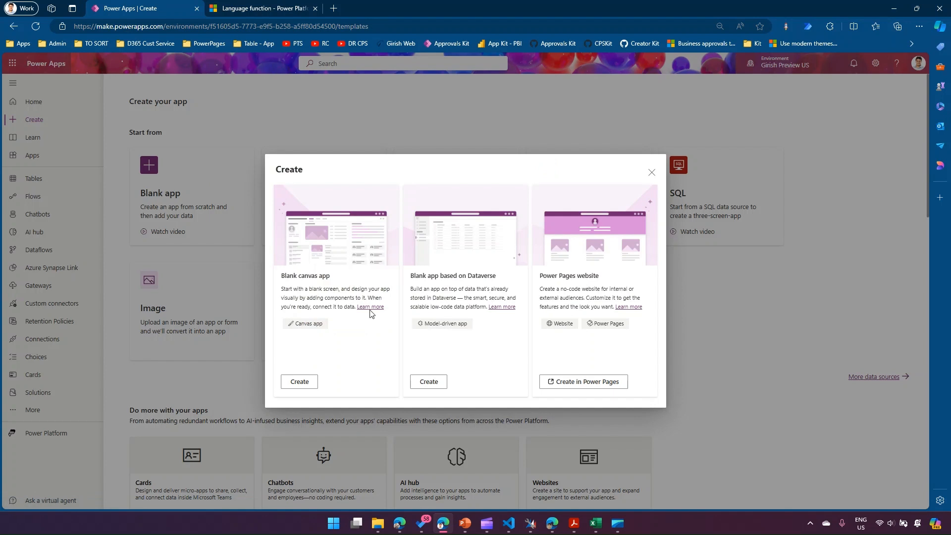
left_click(309, 382)
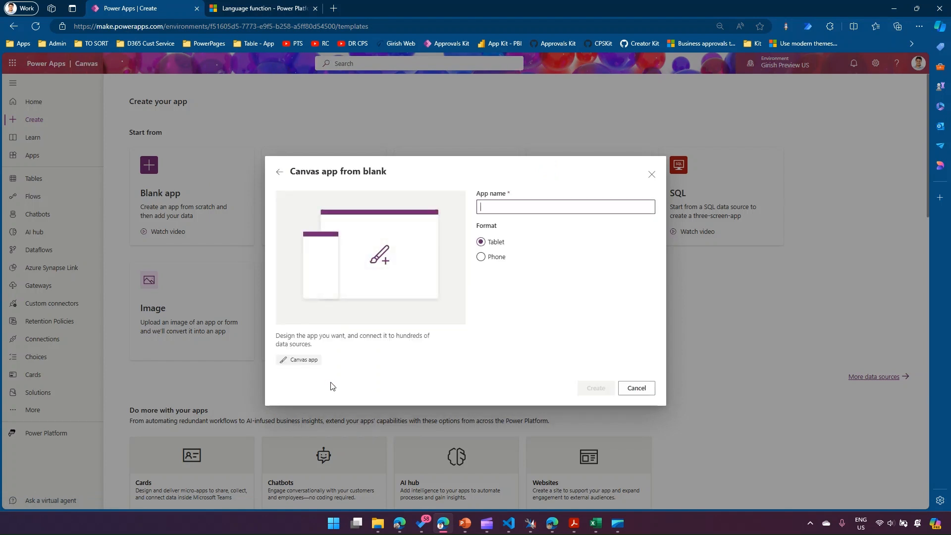
type("MultiLingualApp")
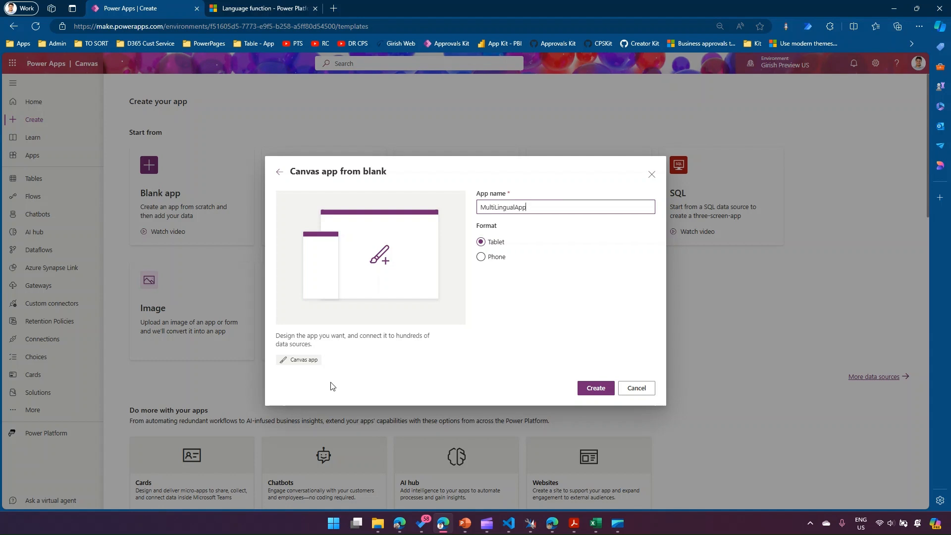
left_click(597, 388)
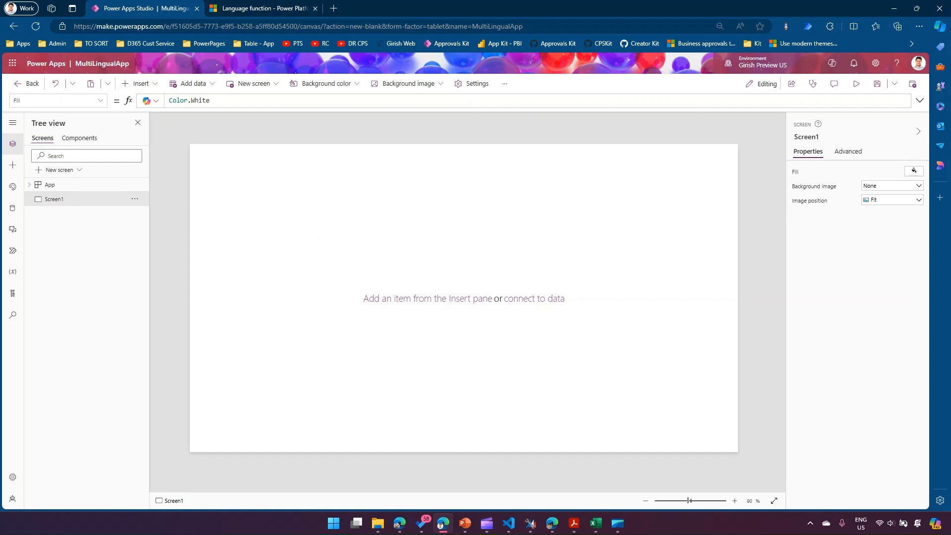
Step: Insert a Text control near the upper-left of Screen1, about 146 wide and 53 high at position 115, 130
key("alt+Tab")
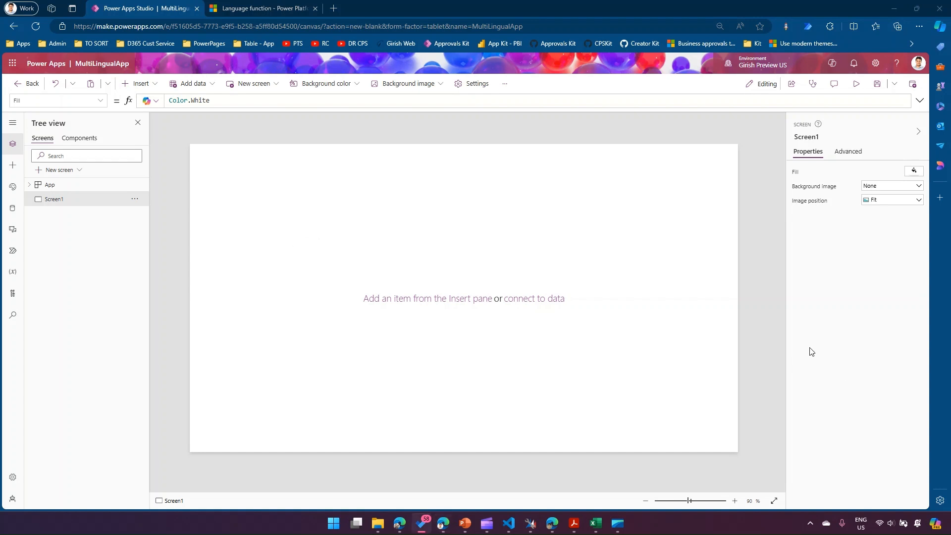
left_click(14, 166)
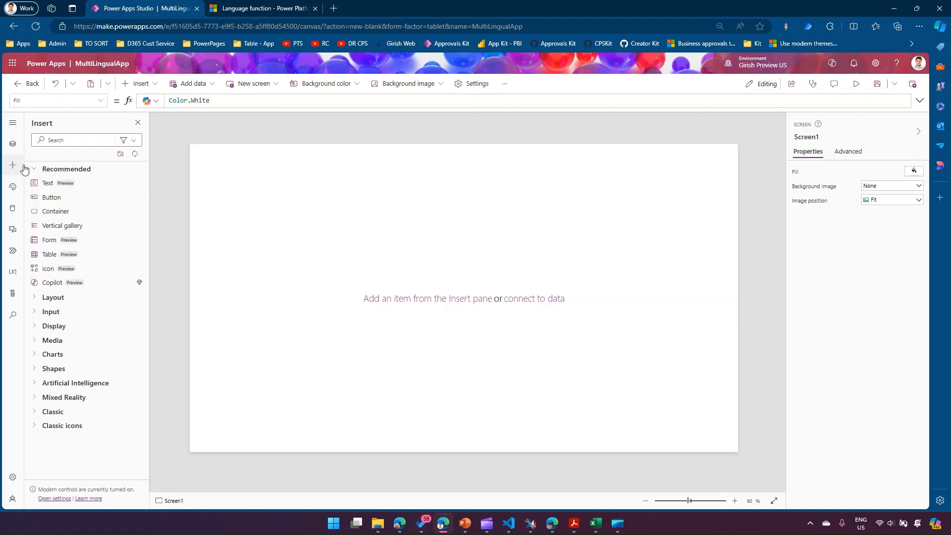
left_click_drag(43, 184, 380, 275)
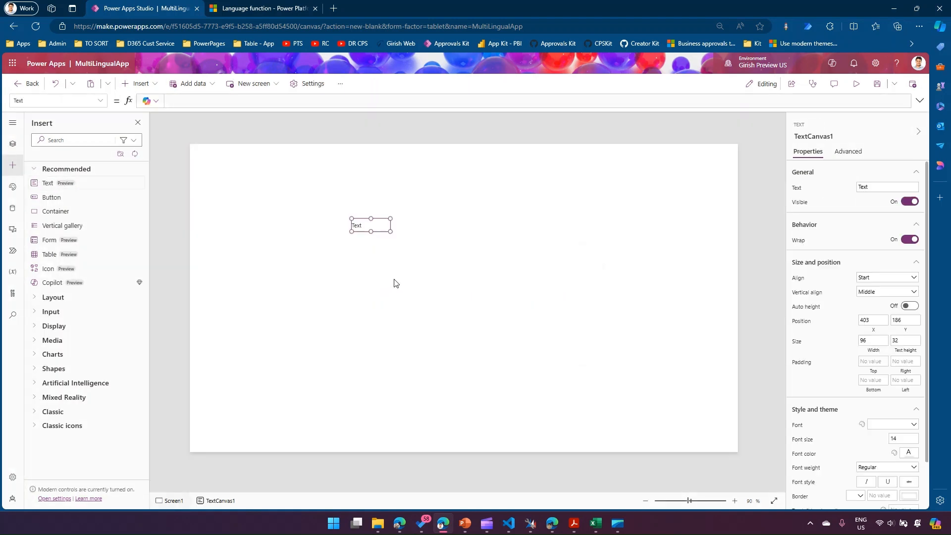
left_click_drag(348, 222, 295, 219)
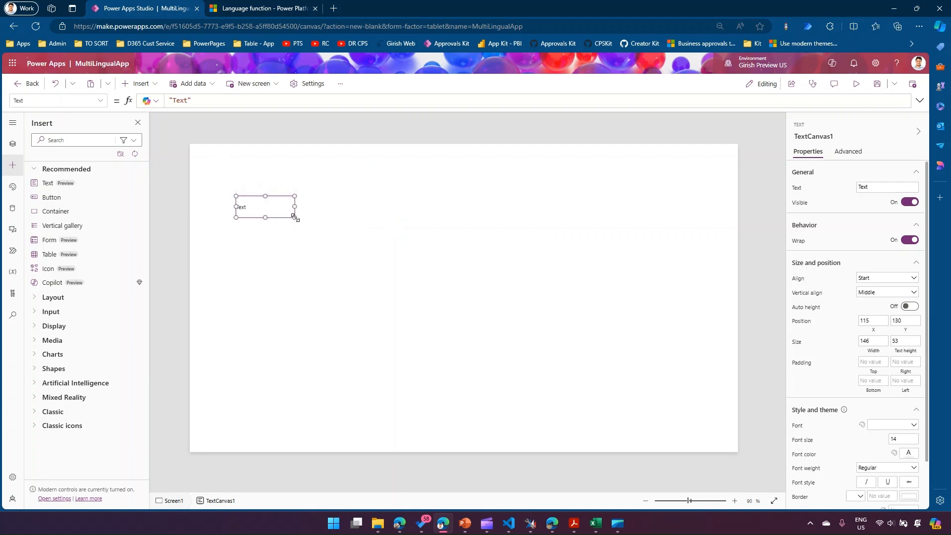
Step: Start the formula Value("some", in the text control's Text property and browse the suggested language codes
left_click_drag(193, 101, 172, 101)
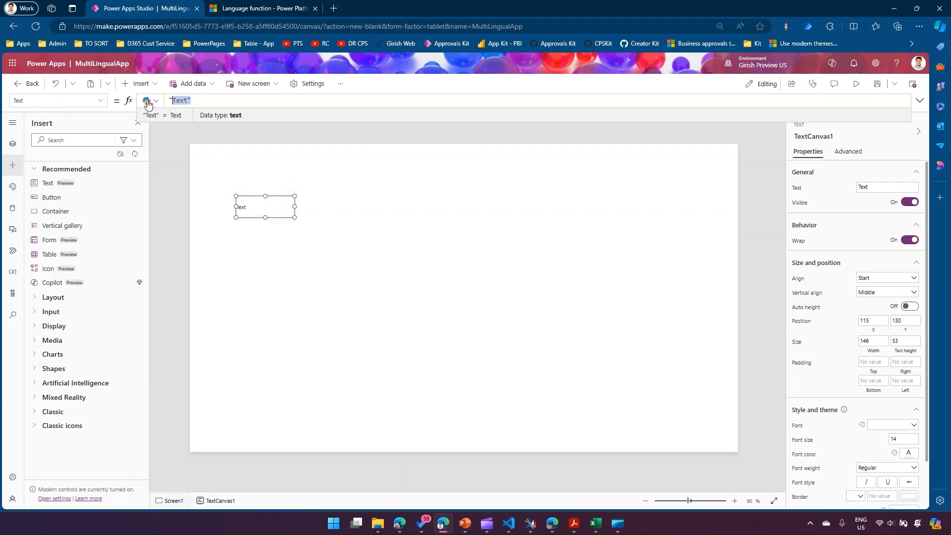
key("BackSpace")
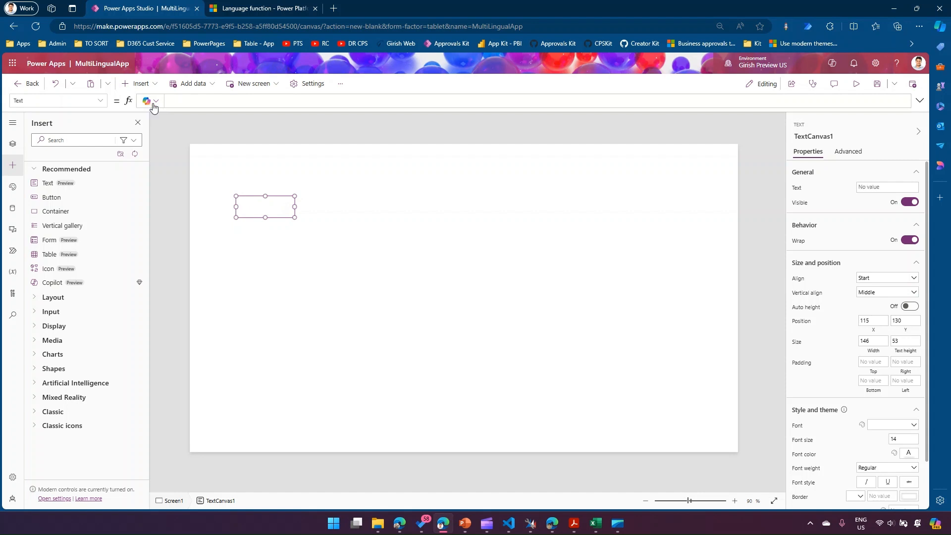
type("Valu")
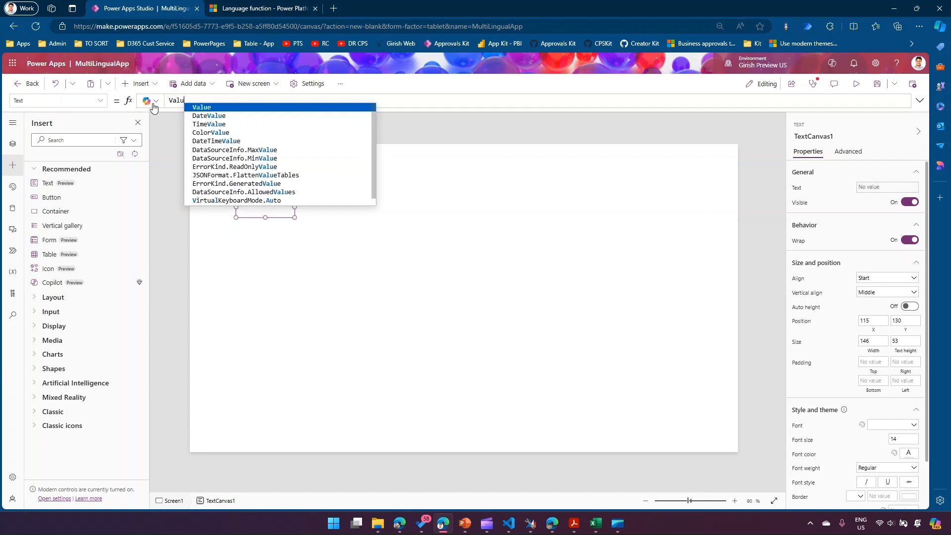
type("e(\"")
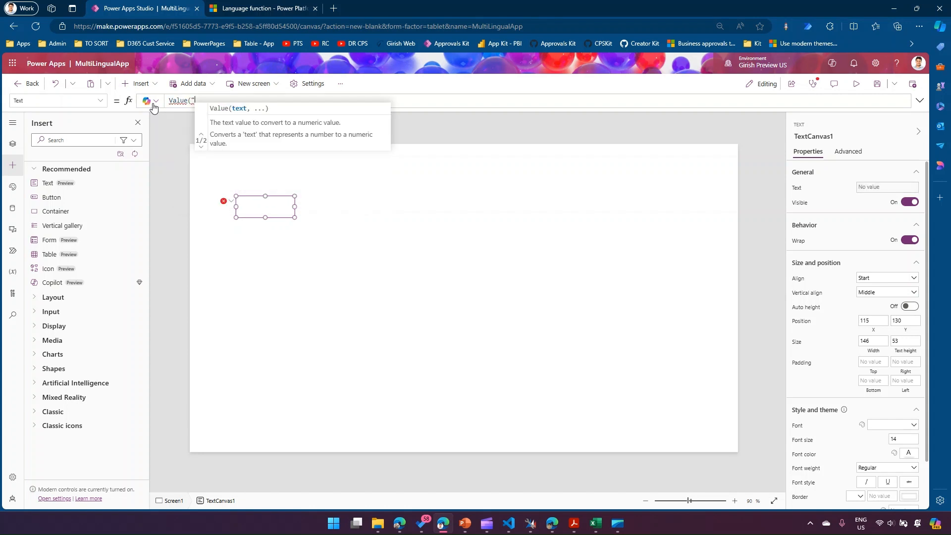
type("som")
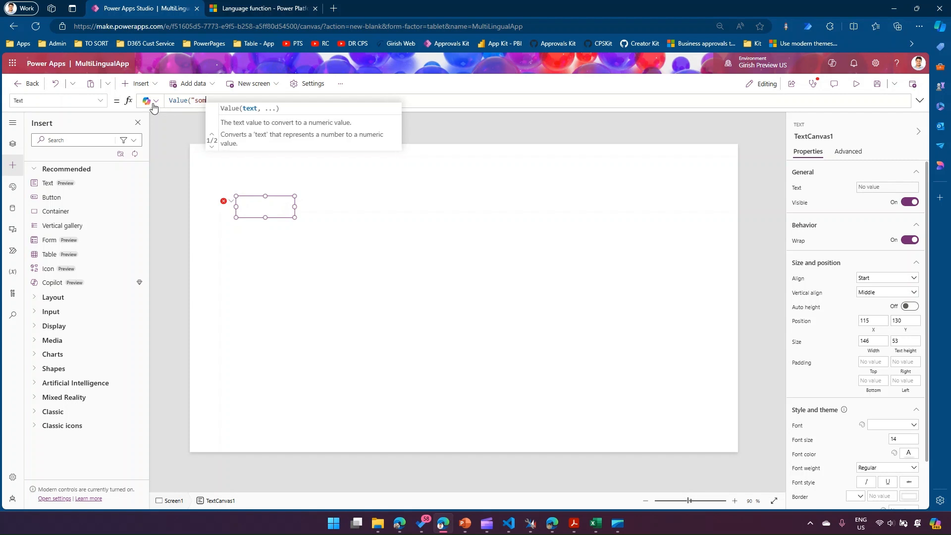
type("e\",")
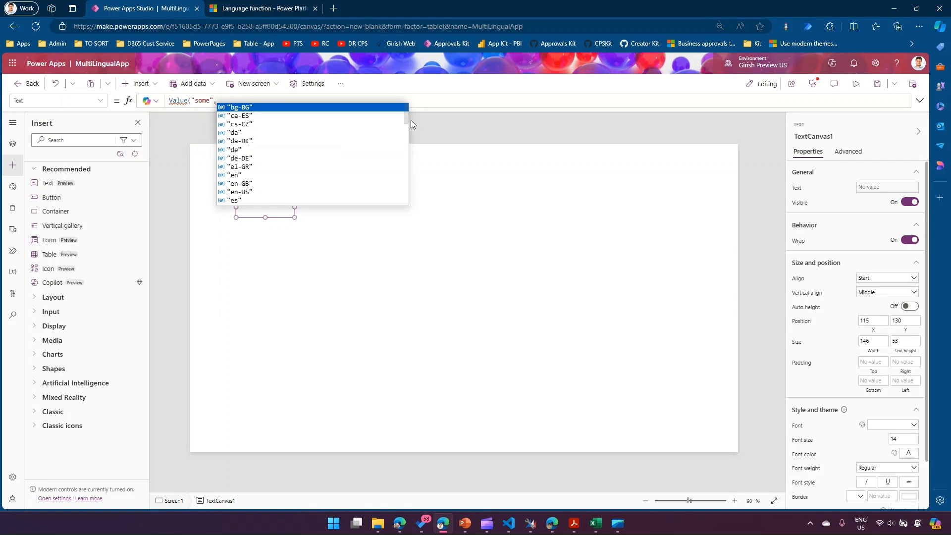
left_click_drag(407, 119, 397, 208)
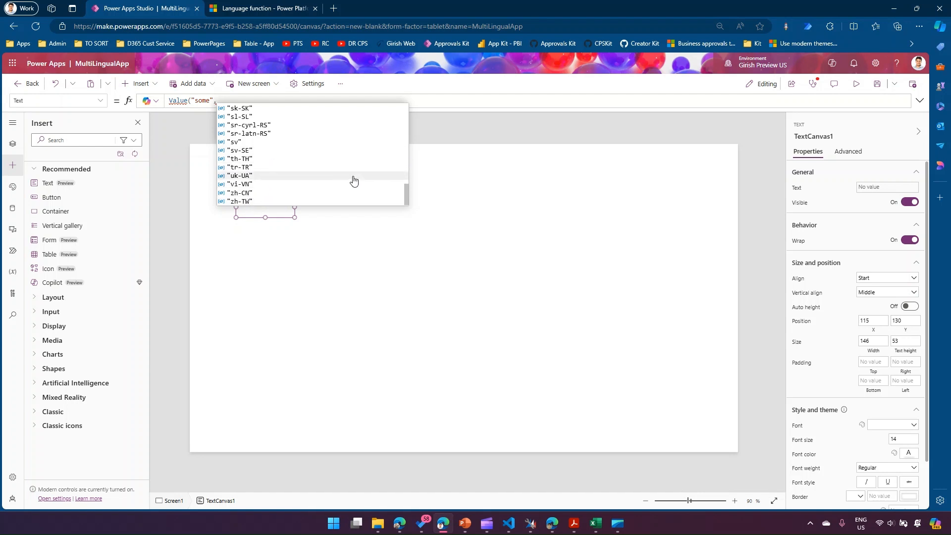
left_click_drag(406, 194, 400, 115)
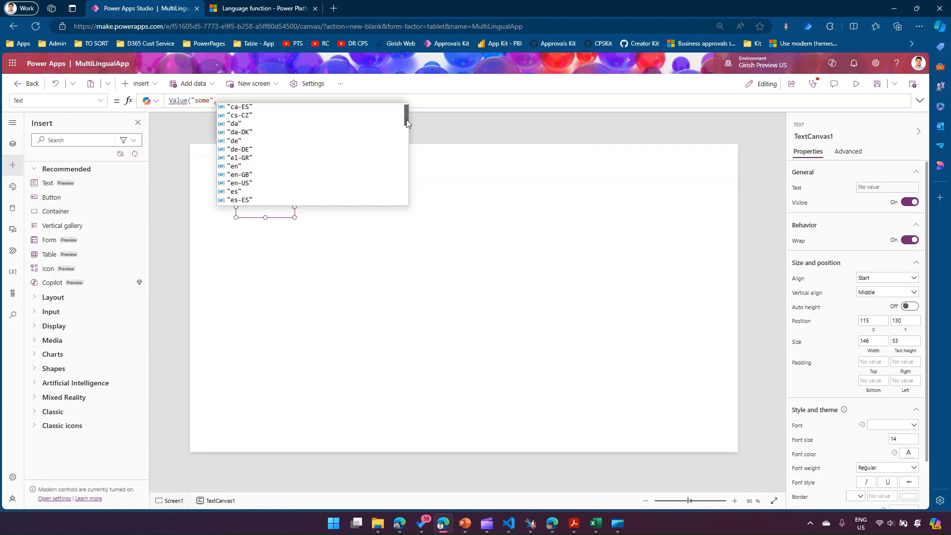
scroll(406, 122, "down", 2)
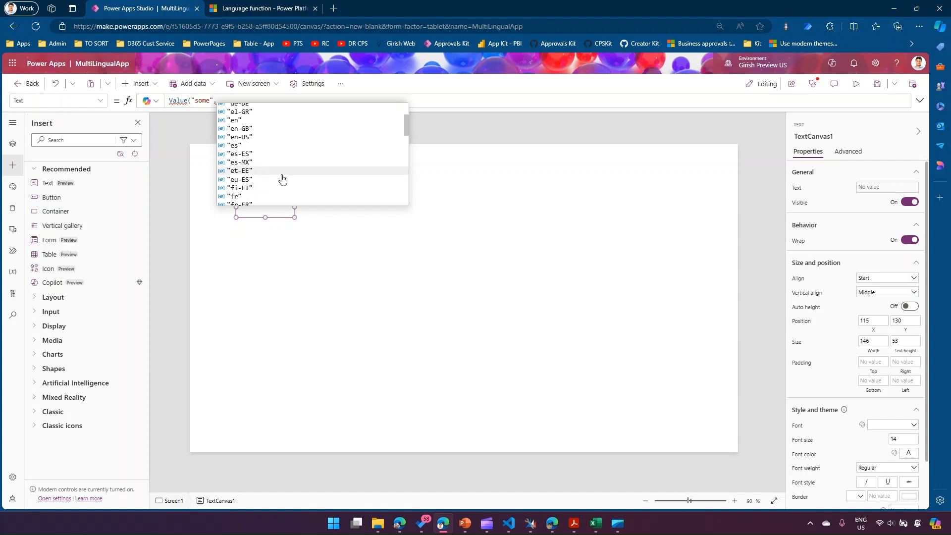
left_click(374, 293)
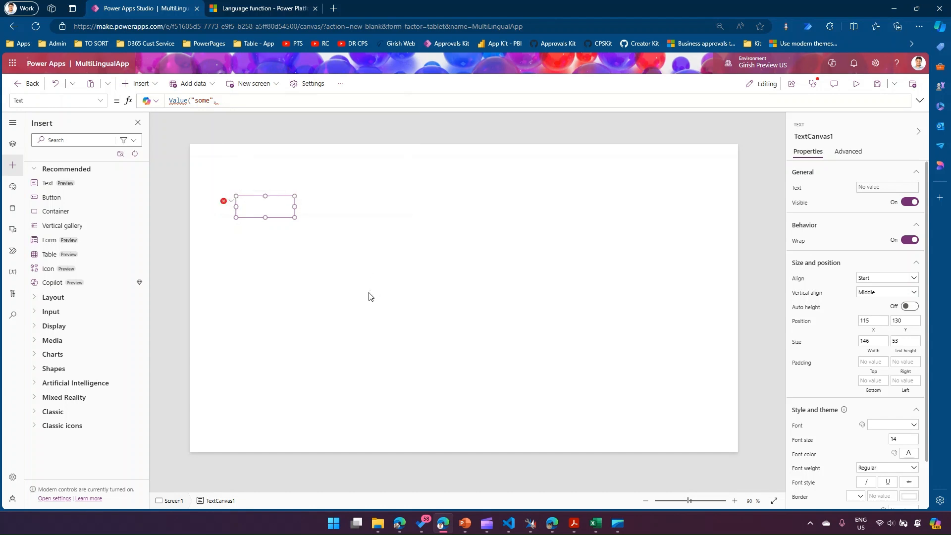
Step: Replace the text control's Text formula with Language() and resize the control to about 122 by 38
left_click(264, 228)
left_click_drag(219, 100, 176, 101)
key("BackSpace")
type("Langu")
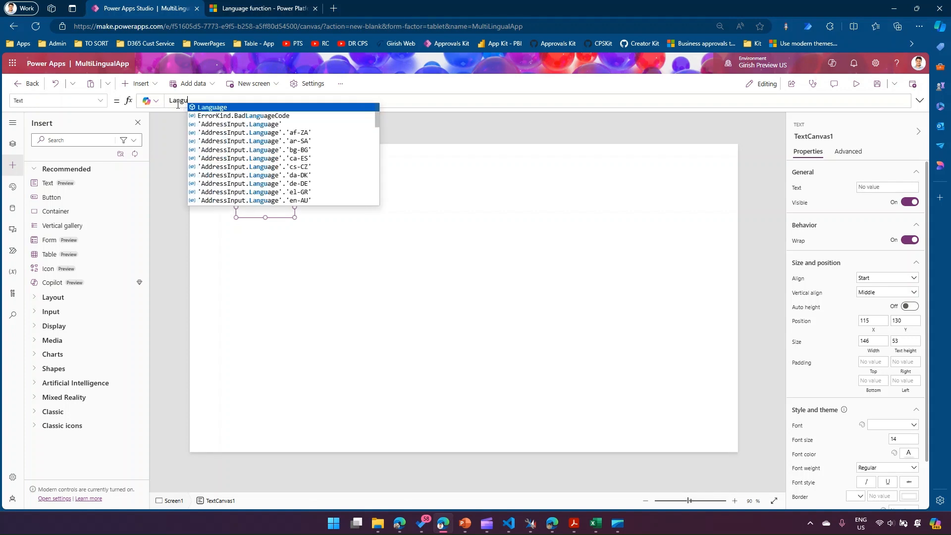
type("age()")
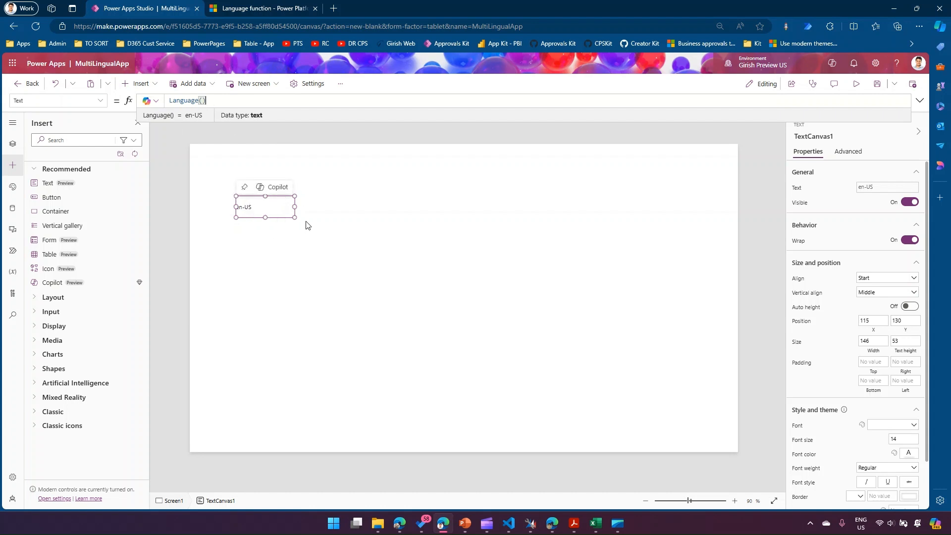
mouse_move(295, 208)
left_mouse_down()
mouse_move(268, 215)
mouse_move(312, 234)
mouse_move(286, 210)
left_mouse_up()
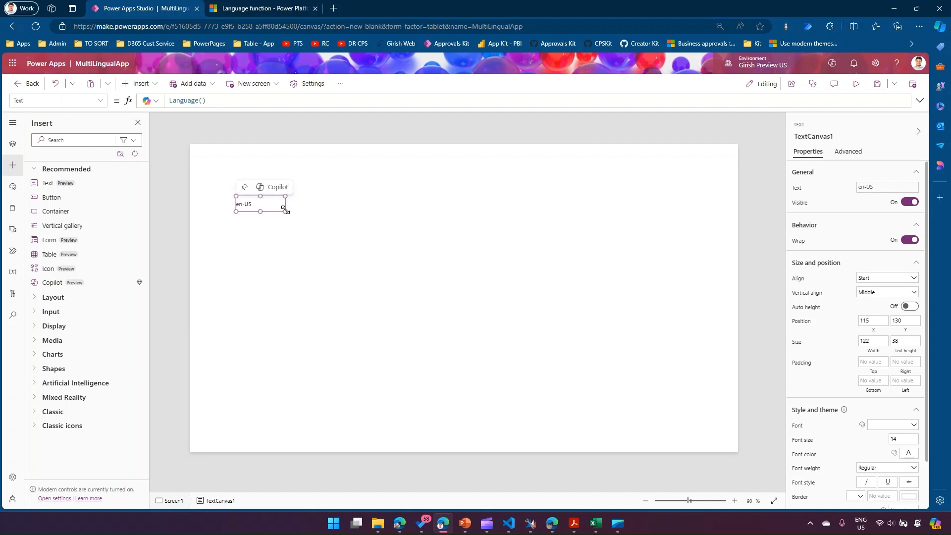
left_click(300, 266)
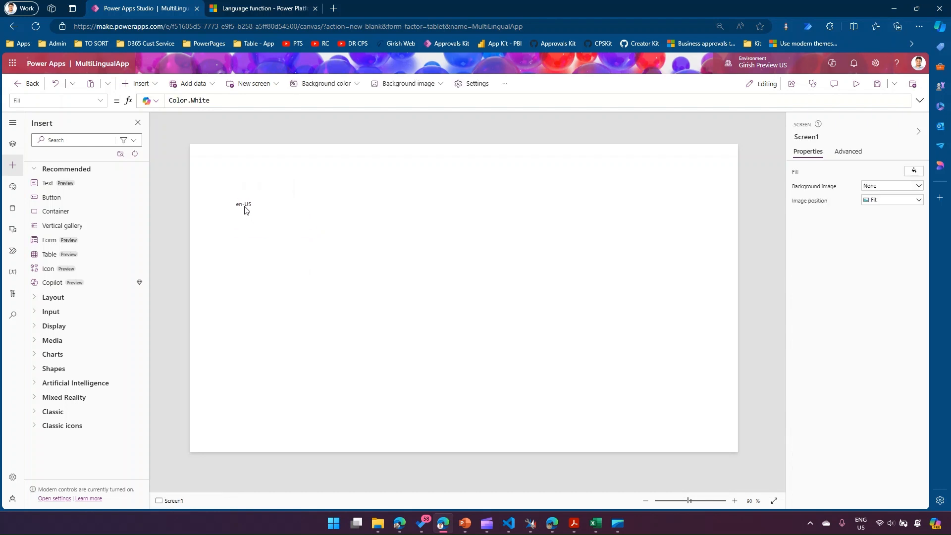
Step: Change the text control's formula to Left(Language(),2) and resize the control to about 78 by 52
left_click(245, 208)
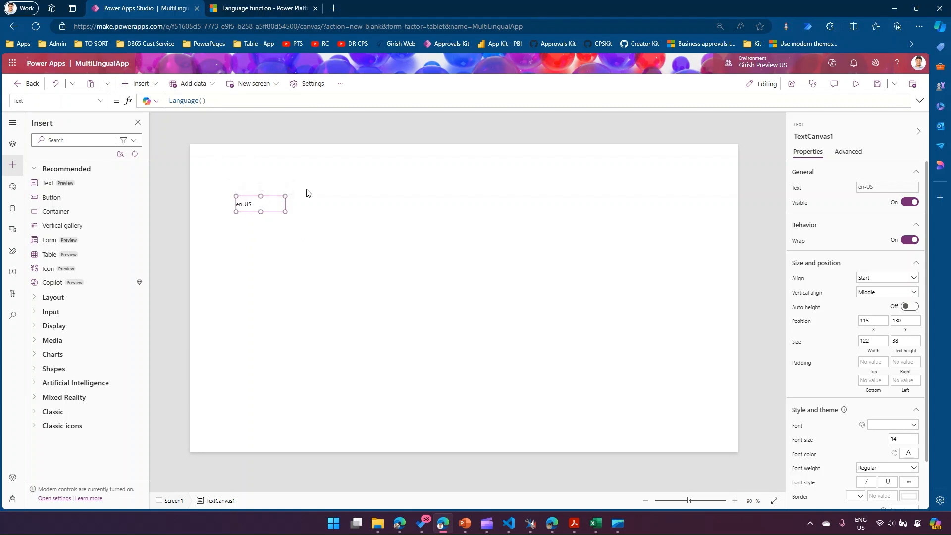
left_click_drag(214, 101, 160, 101)
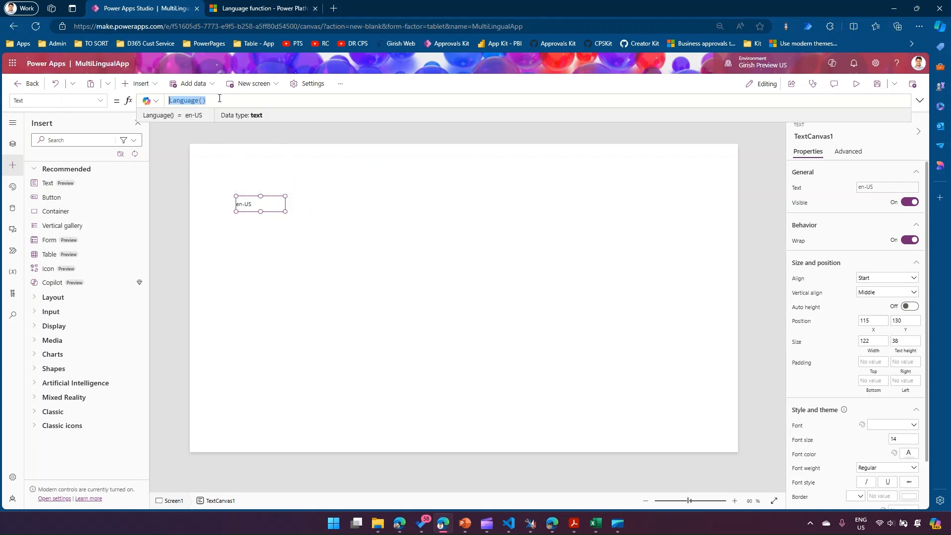
left_click(216, 101)
type("Left")
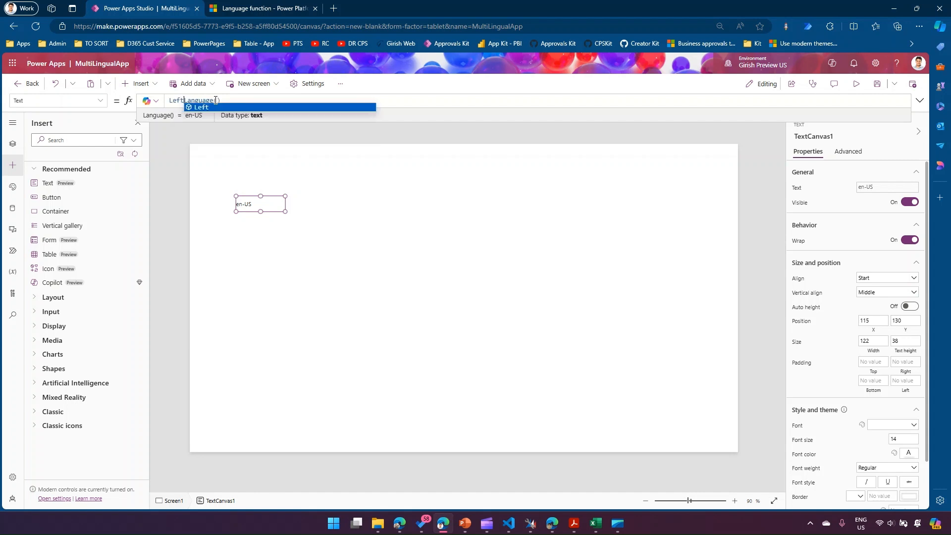
type("(")
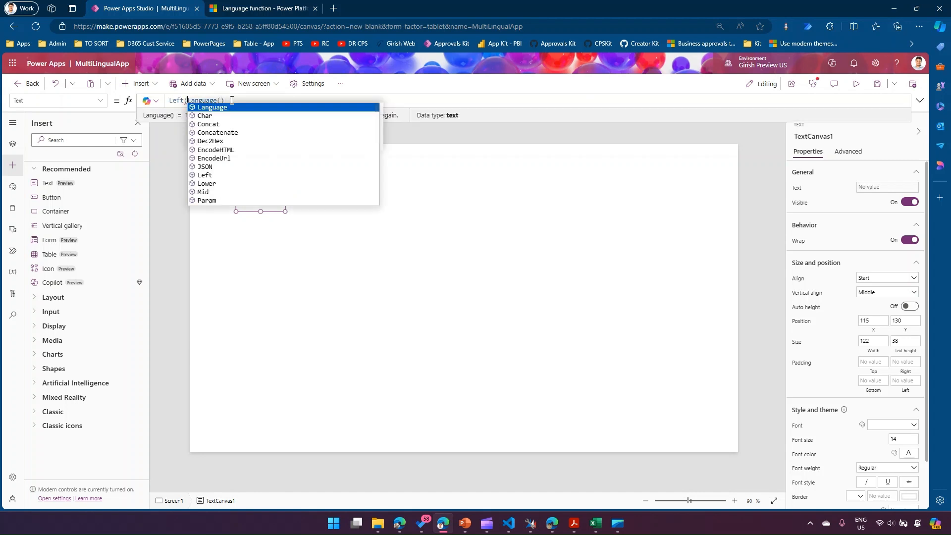
left_click(249, 100)
type(",2)")
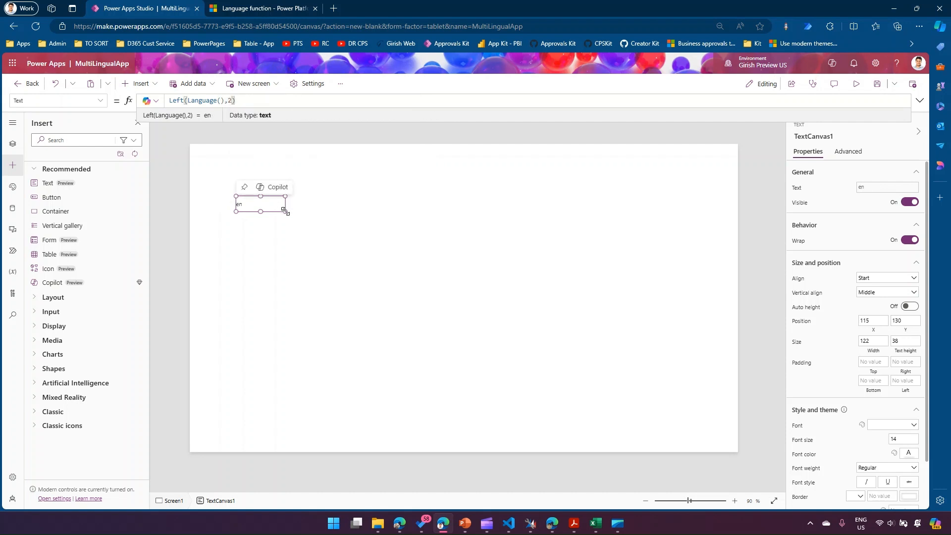
mouse_move(285, 212)
left_mouse_down()
mouse_move(254, 213)
mouse_move(268, 218)
left_mouse_up()
Step: Wrap the text control's formula in Lower so that it reads Lower(Left(Language(),2))
left_click(170, 101)
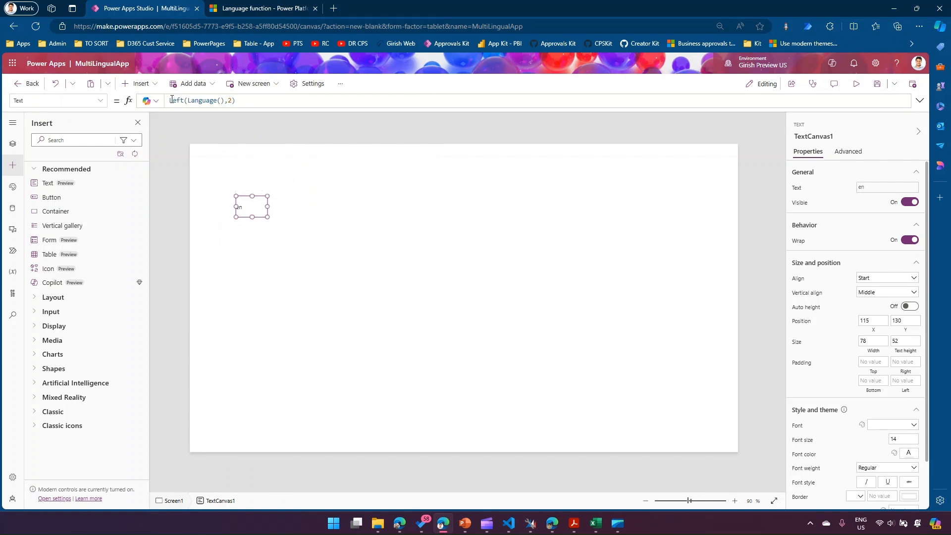
type("Lower")
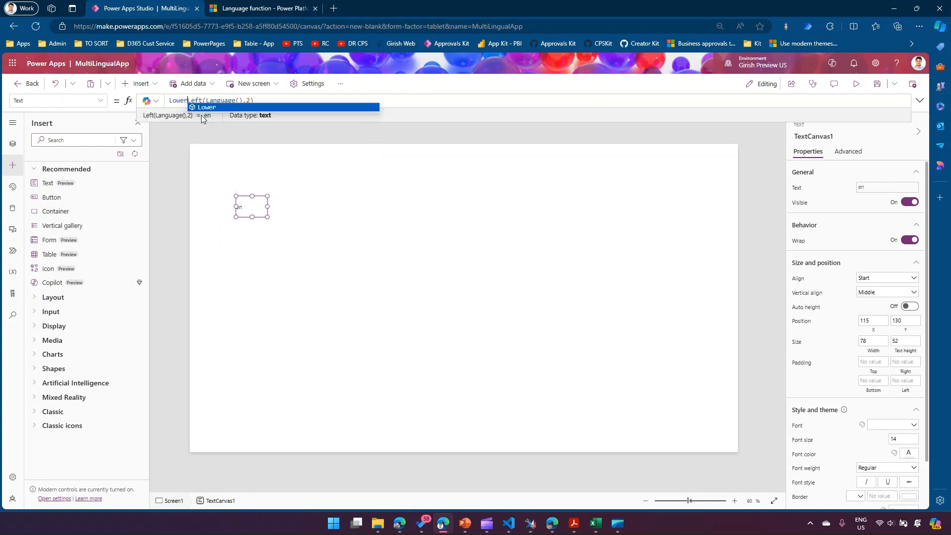
type("(")
left_click(307, 100)
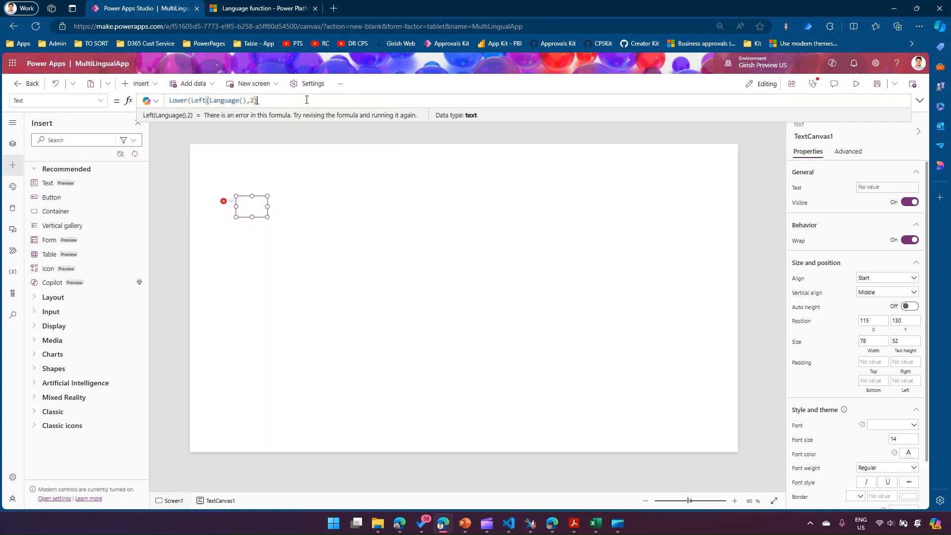
type(")")
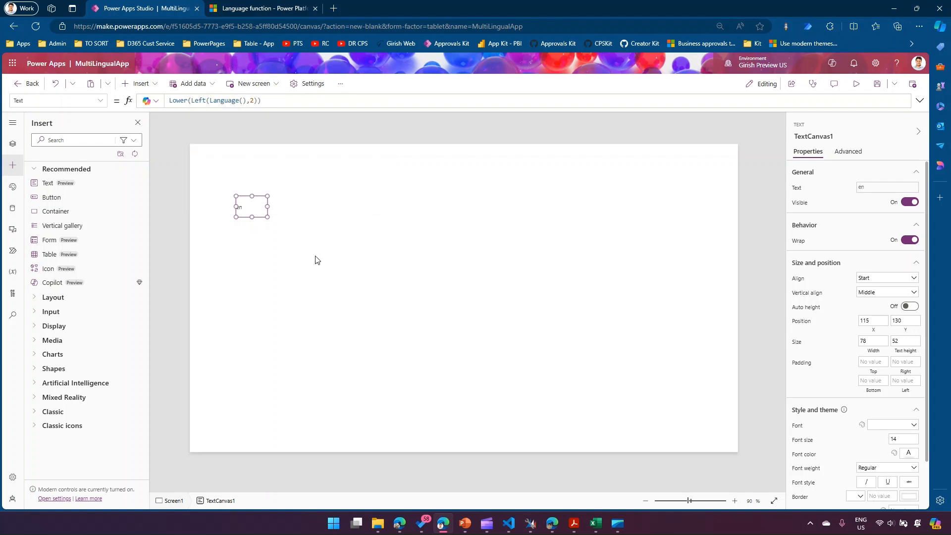
Step: Move the language code text control to the upper-right corner of the app screen and deselect it
left_click(262, 218)
left_click(263, 218)
left_click(240, 221)
left_click(242, 212)
left_click(239, 212)
left_click_drag(240, 212, 696, 166)
left_click(467, 236)
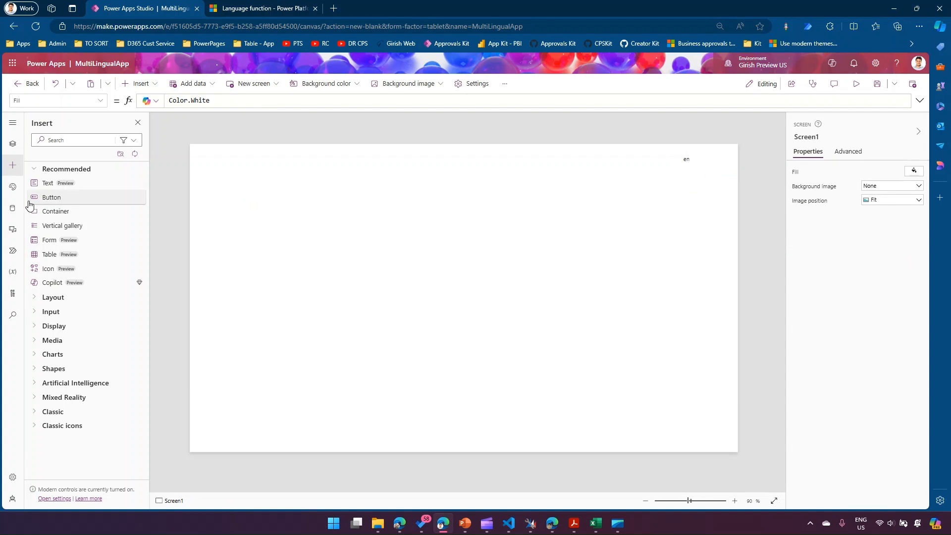
Step: Place two text controls one below the other on the screen and align two modern text input controls in a column beside them
left_click_drag(53, 185, 231, 208)
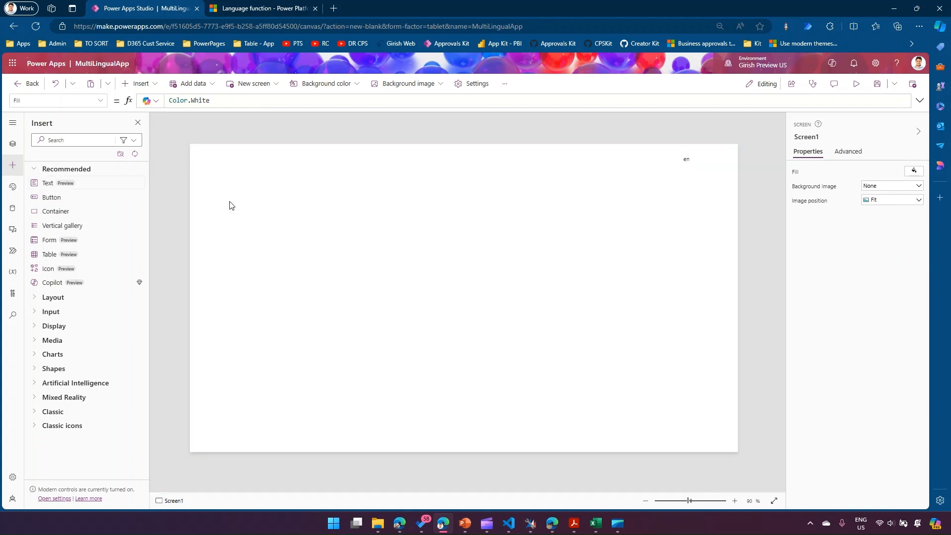
left_click_drag(74, 184, 239, 236)
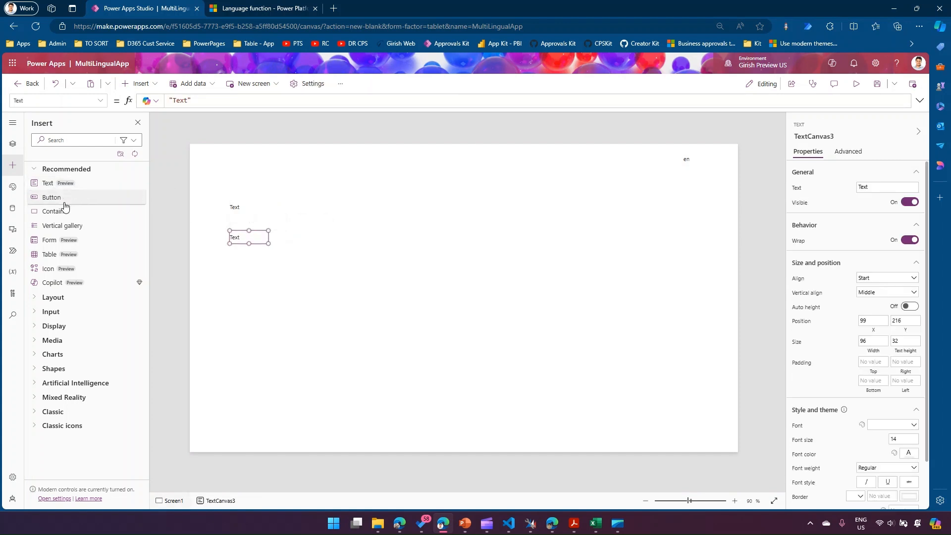
left_click(79, 140)
type("text")
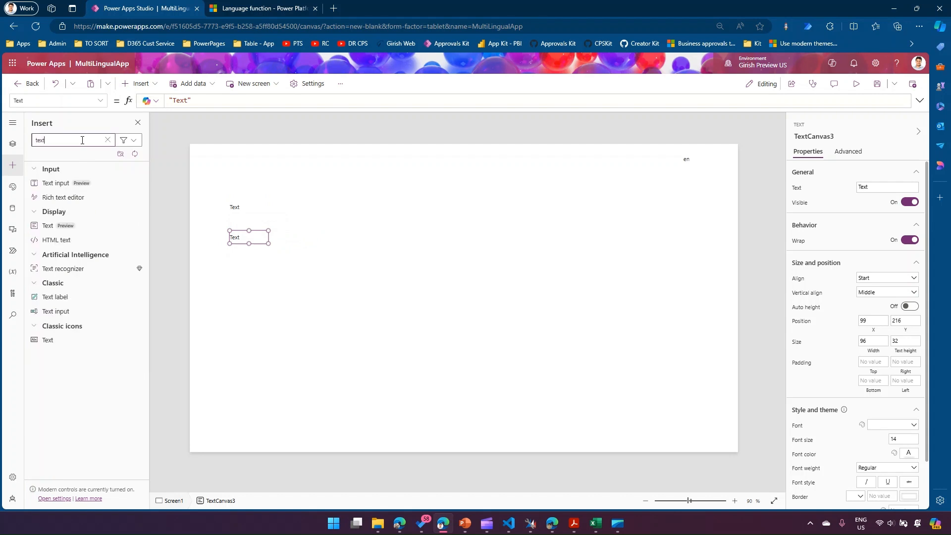
left_click_drag(55, 183, 357, 213)
left_click_drag(65, 183, 401, 245)
left_click_drag(348, 206, 338, 229)
left_click(331, 266)
left_click(235, 208)
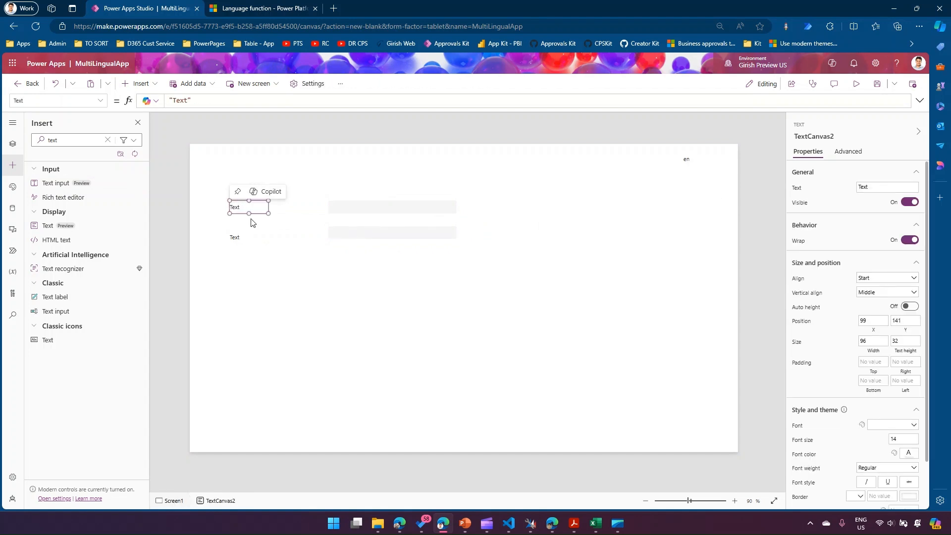
scroll(292, 273, "up", 3)
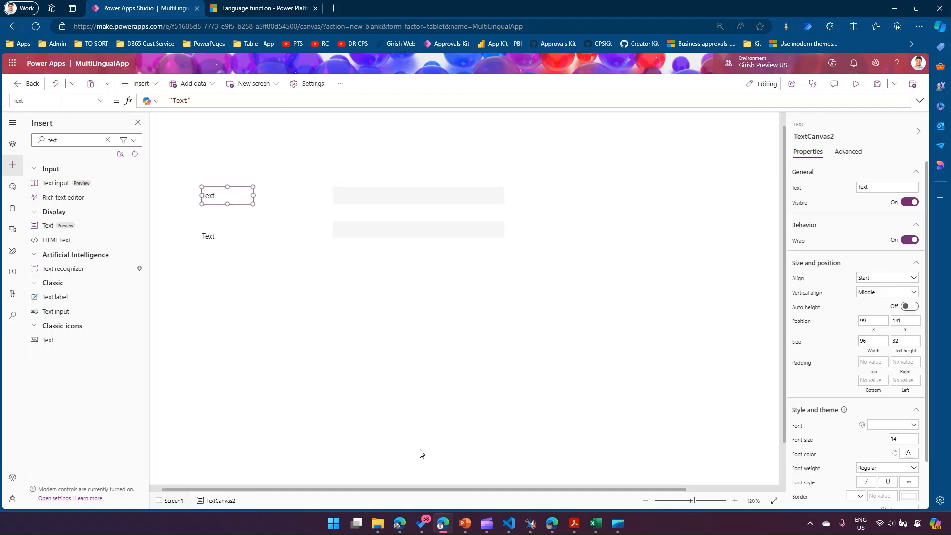
left_click_drag(430, 495, 392, 487)
scroll(381, 357, "up", 2)
scroll(380, 356, "down", 4)
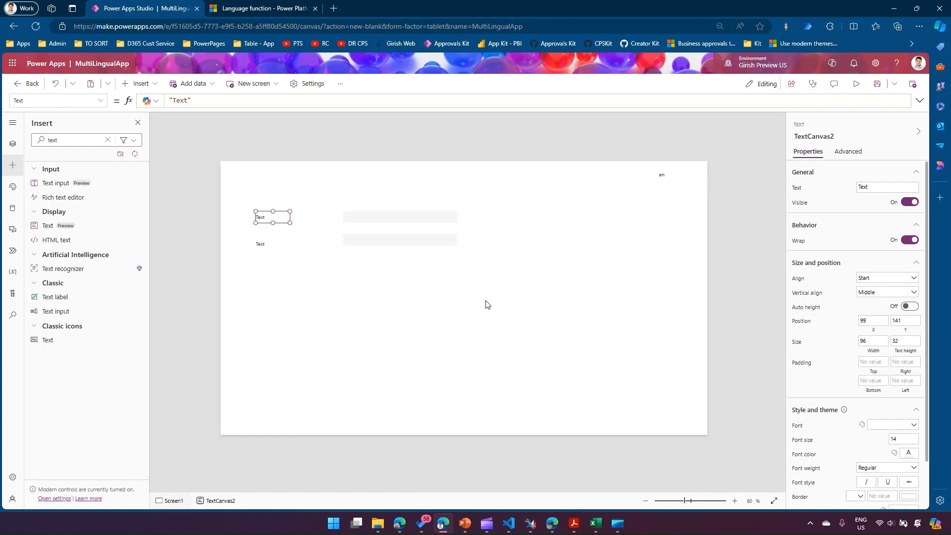
left_click(487, 303)
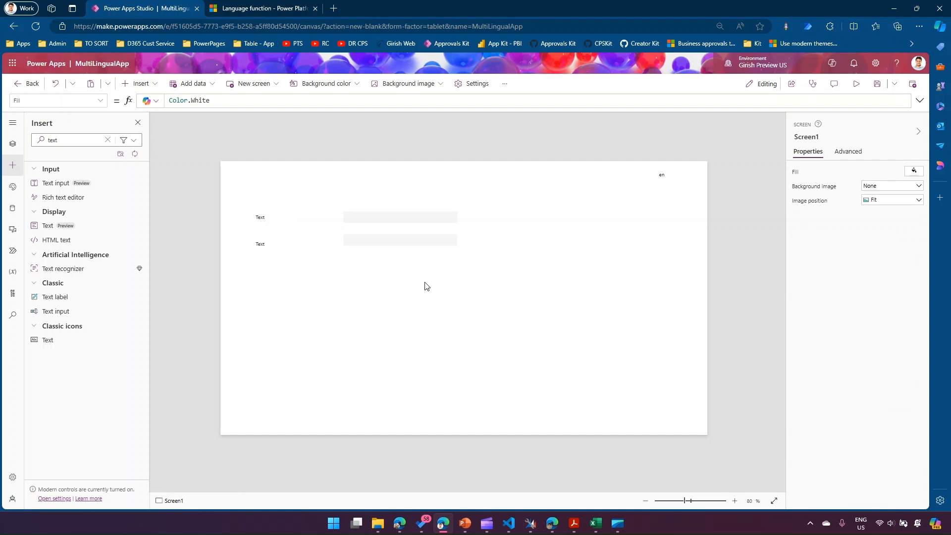
left_click(260, 218)
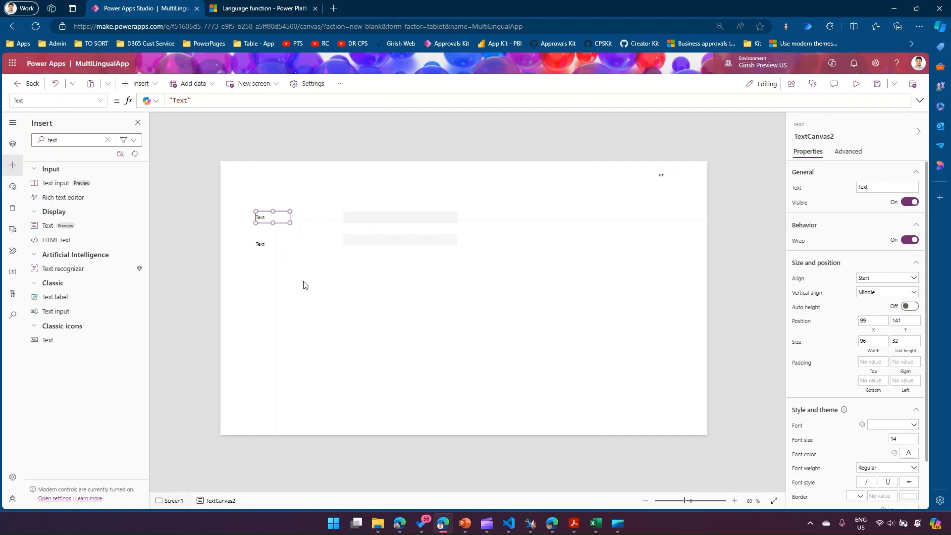
left_click(318, 297)
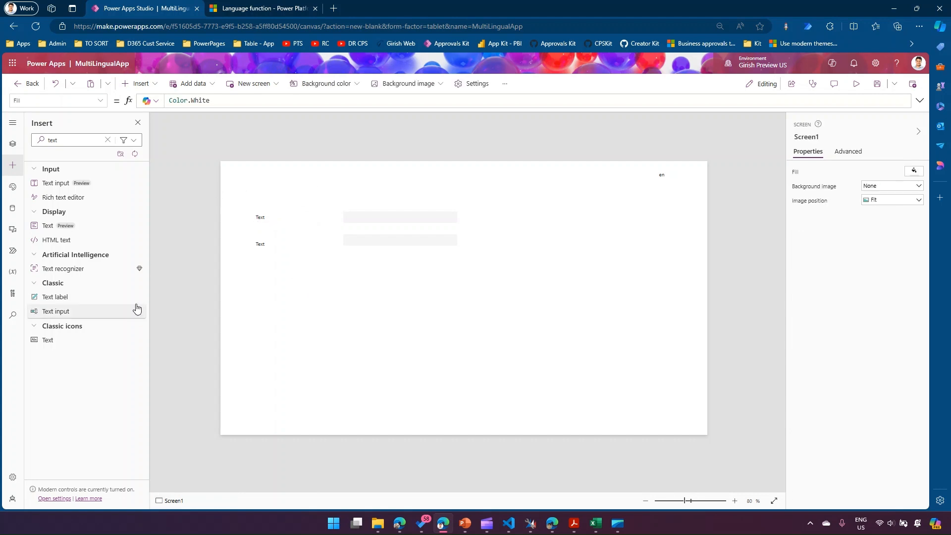
Step: Add a modern dropdown control near the canvas's right side, below the language code, and reduce its width
double_click(81, 139)
type("drop")
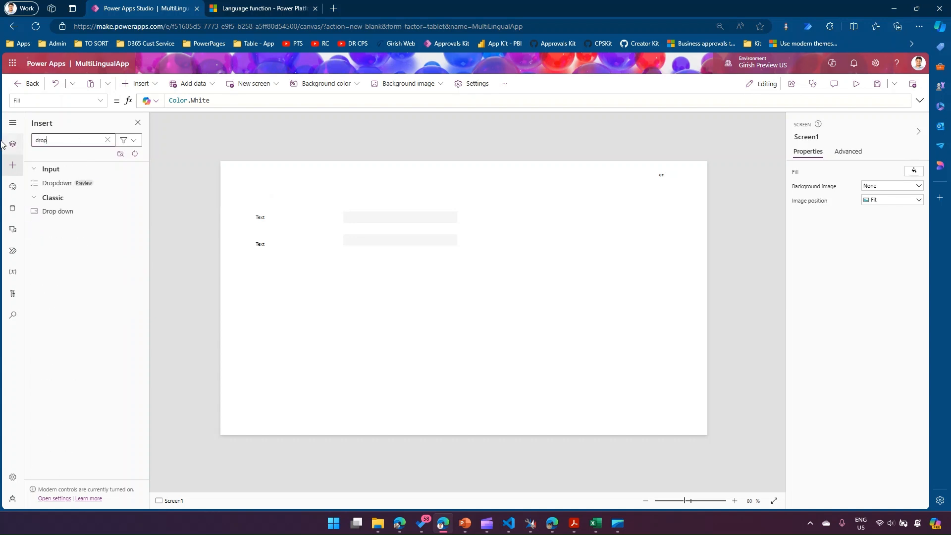
left_click_drag(63, 184, 614, 212)
left_click(643, 229)
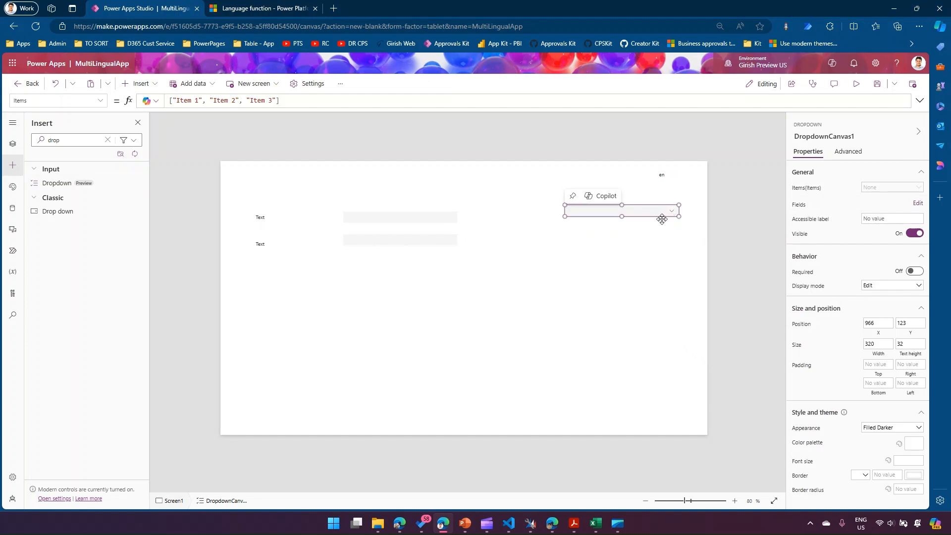
left_click_drag(678, 215, 638, 219)
left_click(630, 231)
left_click(602, 237)
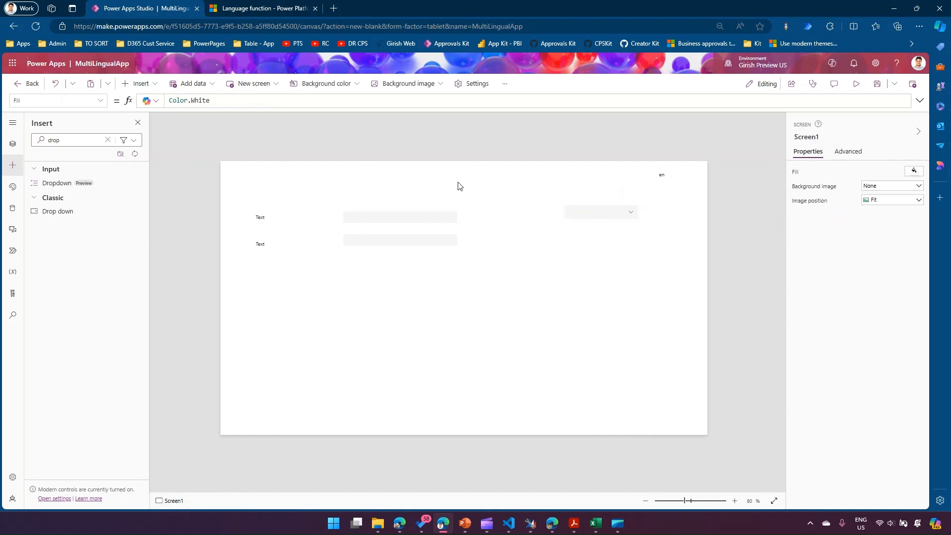
Step: Review the Language function article, including its return values by location, the localization table example and the translation service section
left_click(255, 7)
scroll(290, 128, "up", 17)
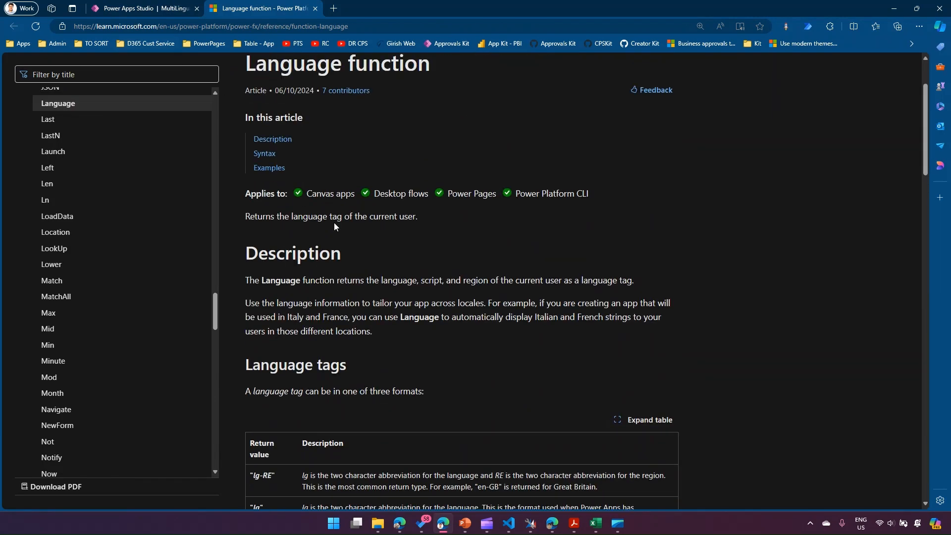
scroll(334, 222, "down", 15)
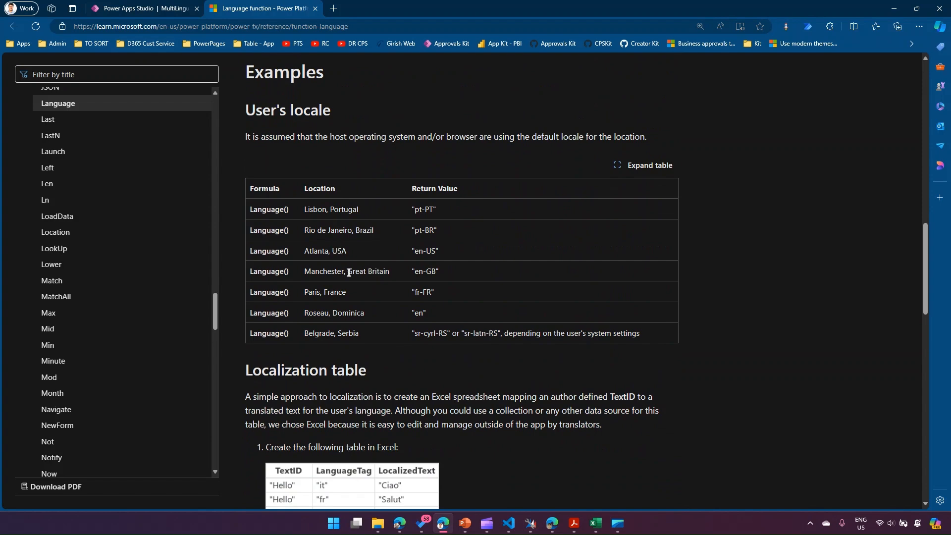
scroll(358, 285, "down", 5)
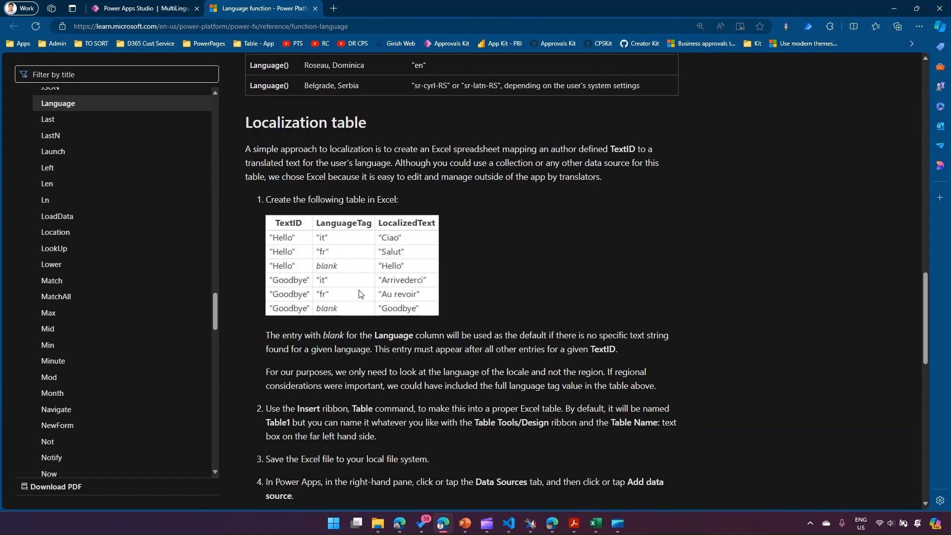
scroll(381, 335, "down", 14)
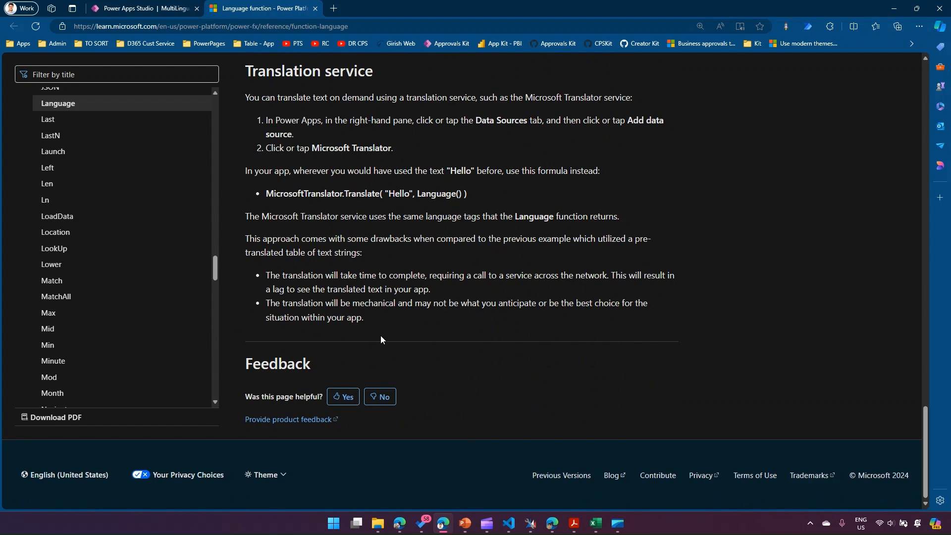
scroll(380, 335, "up", 10)
scroll(381, 340, "up", 3)
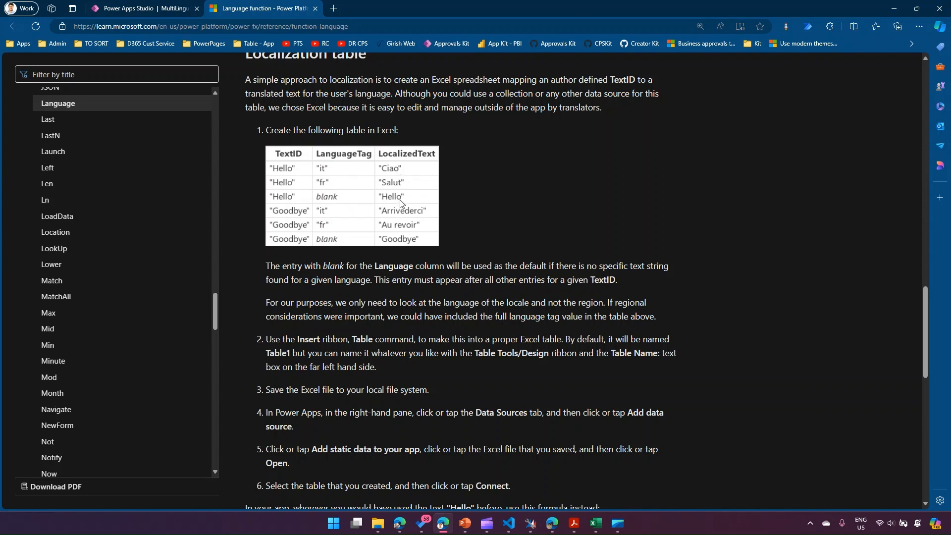
Step: Switch to the blank workbook in Excel and enter the headers TextID, LanguageTag and LocalizedText in B2:D2
left_click(595, 523)
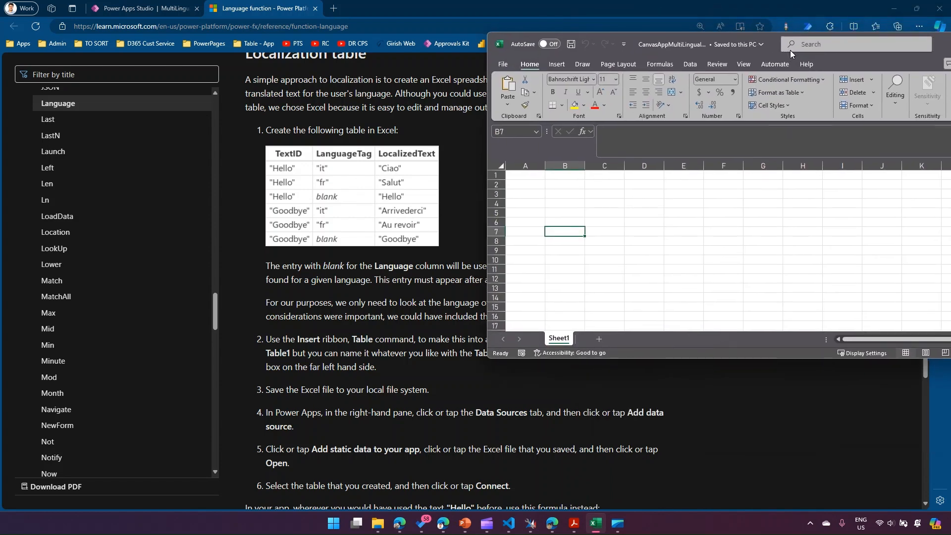
left_click(574, 197)
left_click(539, 183)
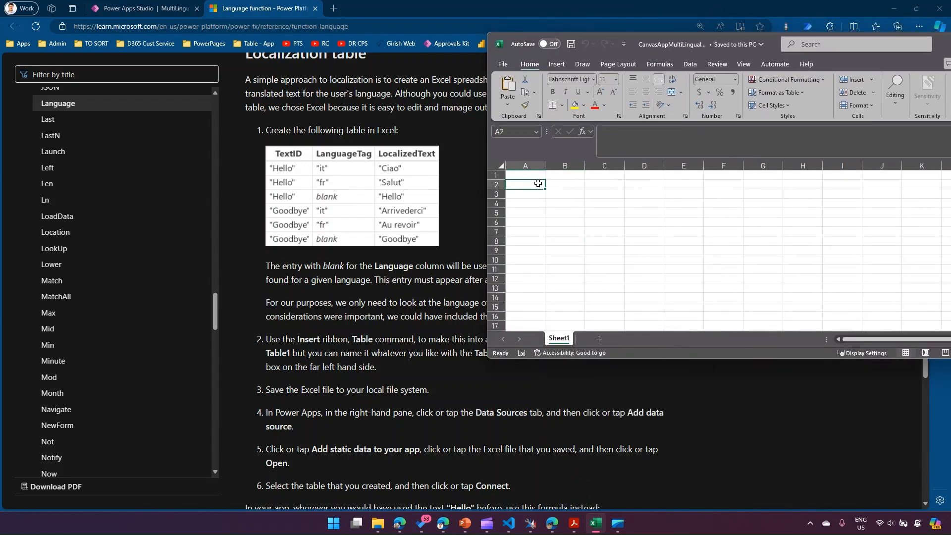
left_click(565, 184)
type("TextID")
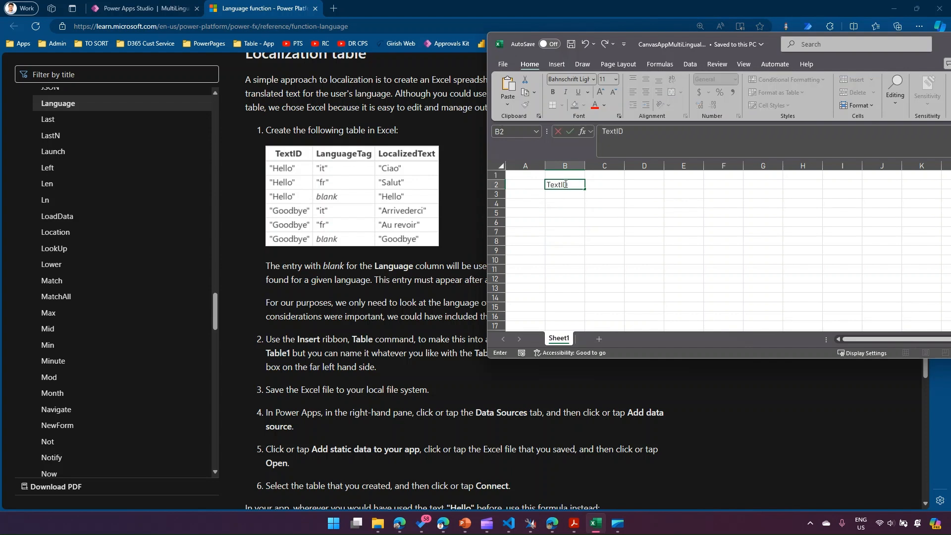
key("Tab")
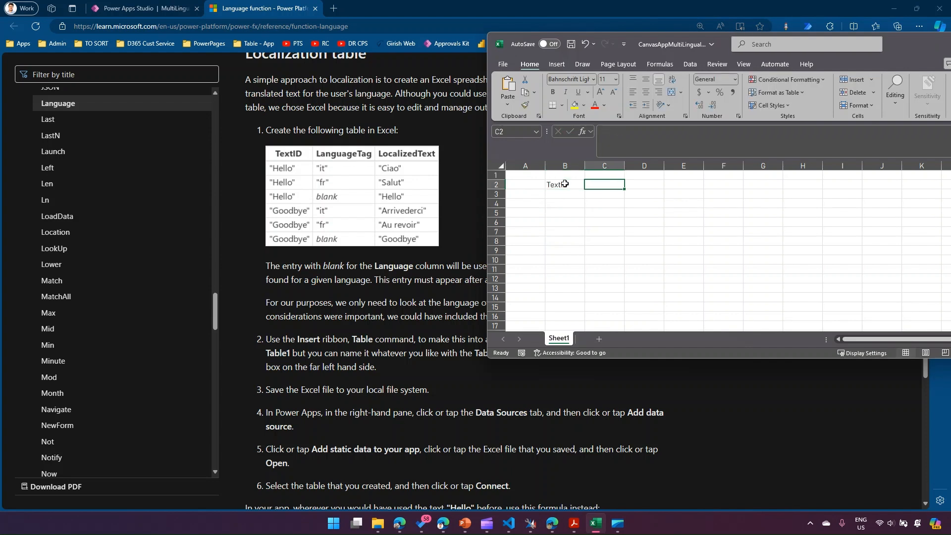
type("Language")
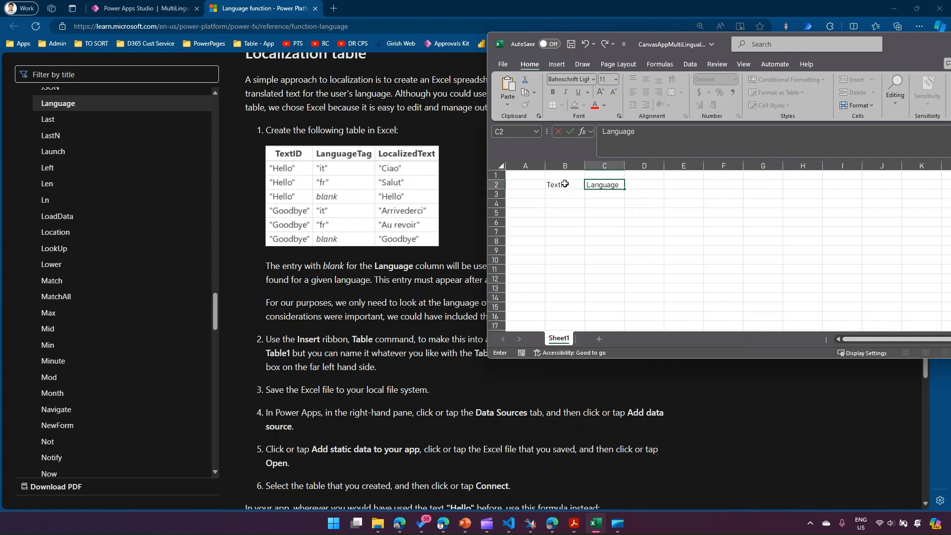
type("Tag")
key("Tab")
type("Loca")
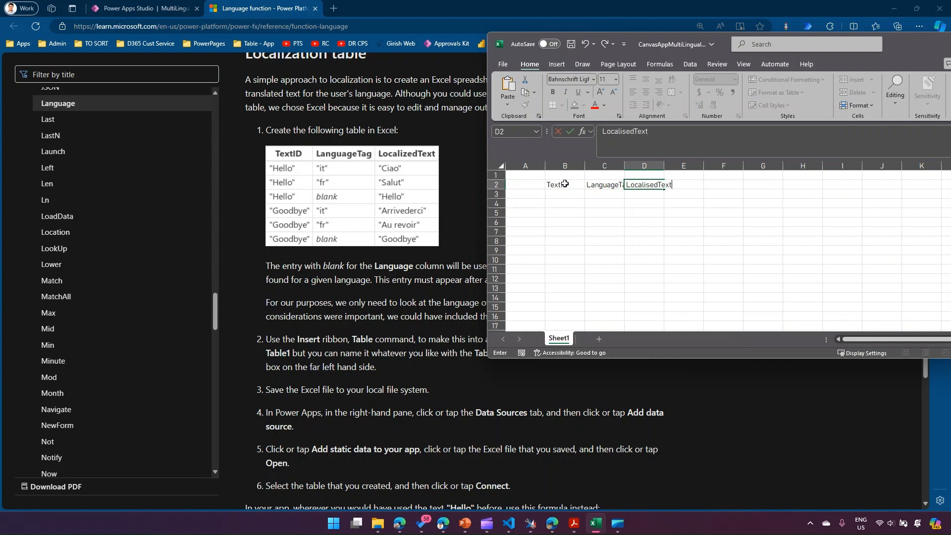
key("BackSpace")
key("BackSpace")
key("BackSpace")
key("BackSpace")
key("BackSpace")
key("Return")
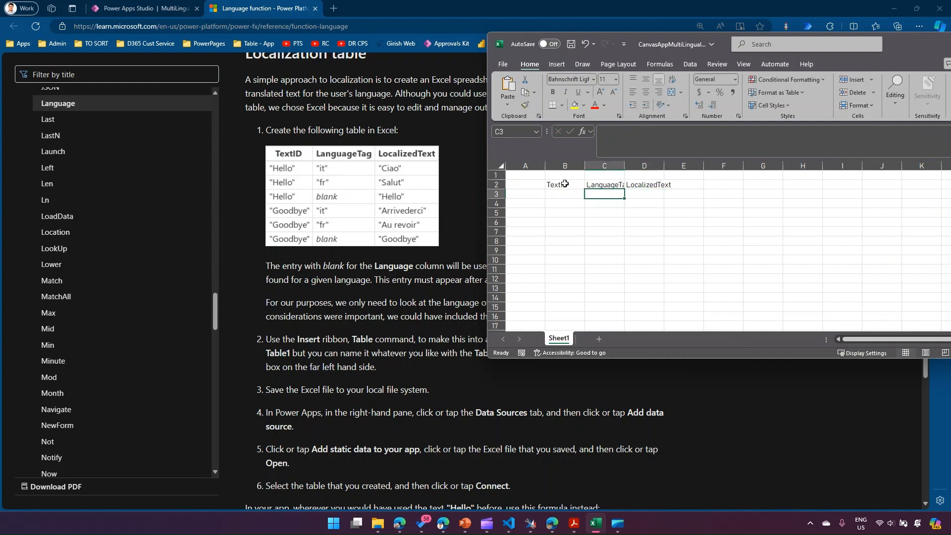
Step: Fill the TextID column with First Name in B3 and B4 and Last Name in B5 and B6
key("Left")
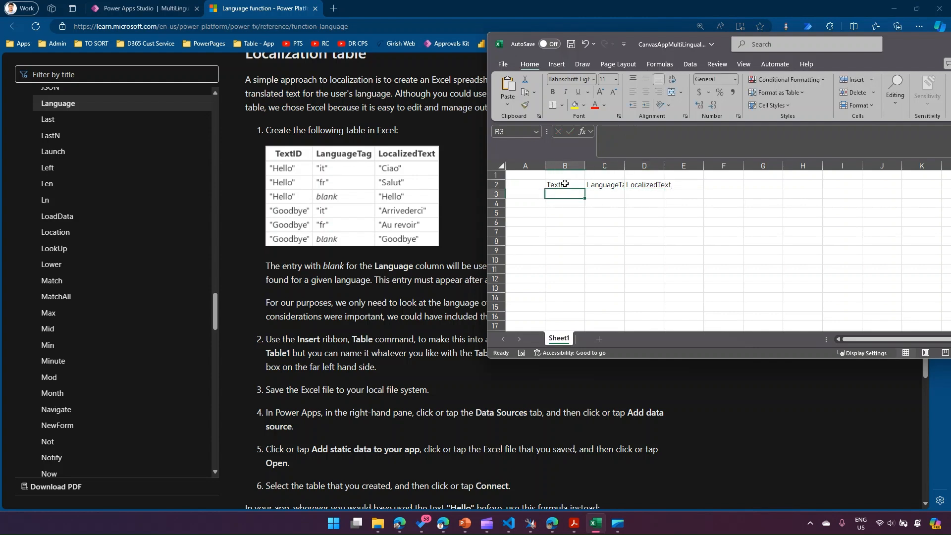
type("First Name")
key("Return")
type("First Name")
key("Return")
type("Last Name")
key("Return")
type("Last")
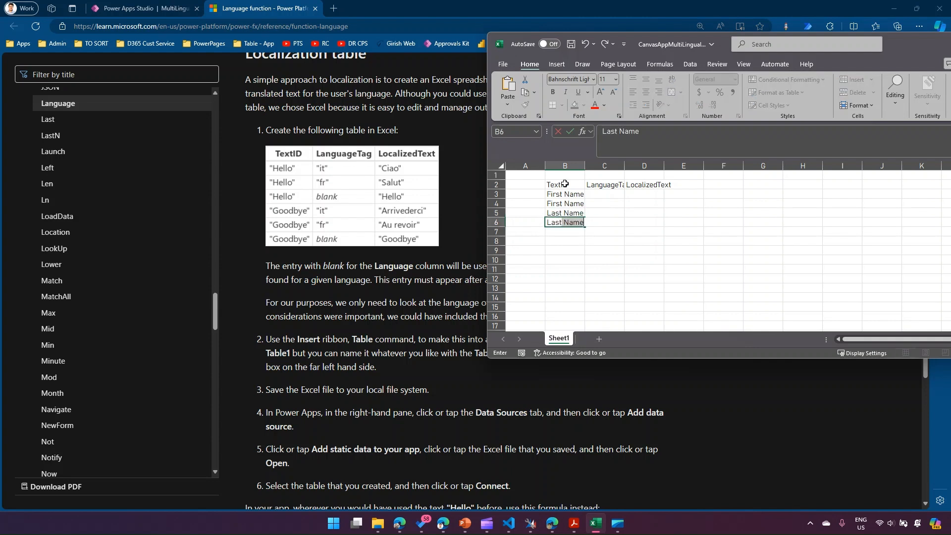
key("Return")
Step: Fill the LanguageTag column in C3:C6 with the values en, fr, en and fr
key("Up")
key("Up")
key("Up")
key("Up")
key("Right")
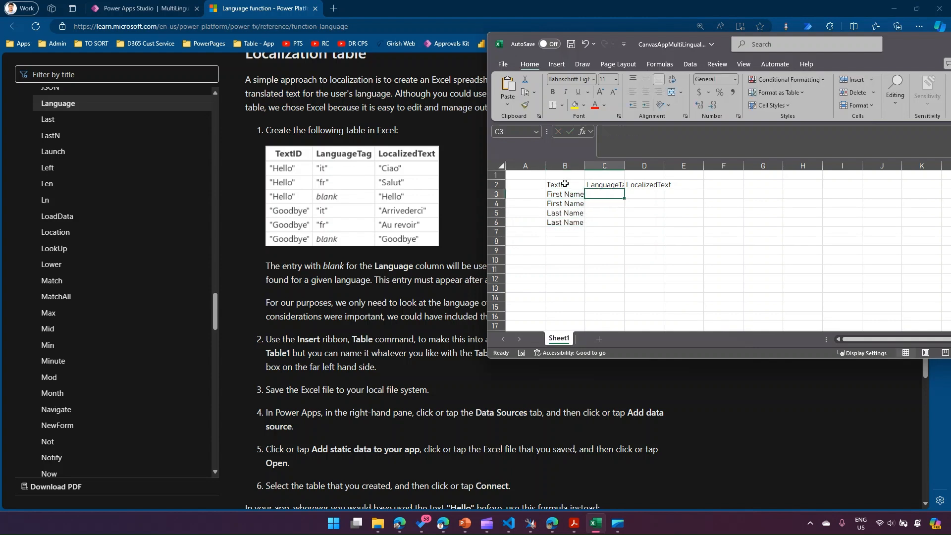
type("en")
key("Return")
type("fr")
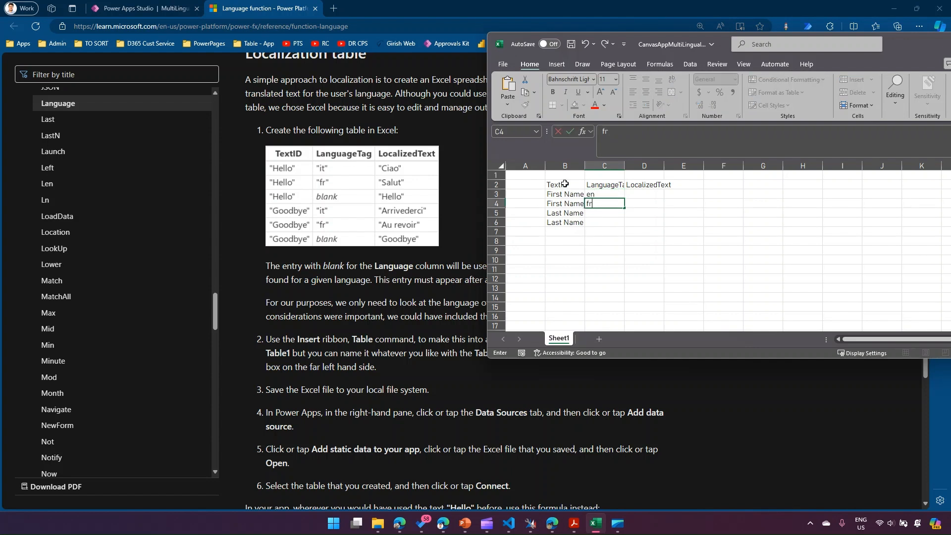
key("Return")
type("en")
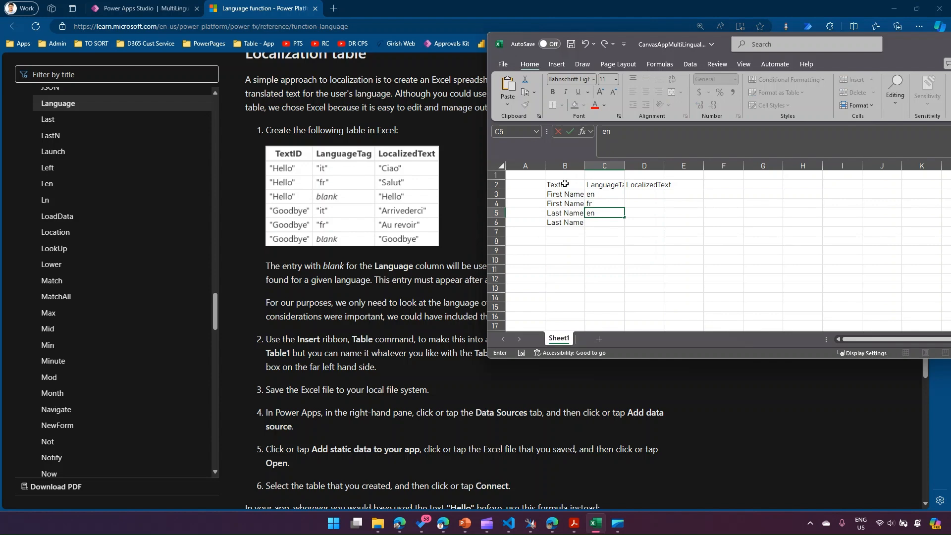
key("Return")
type("fr")
key("Tab")
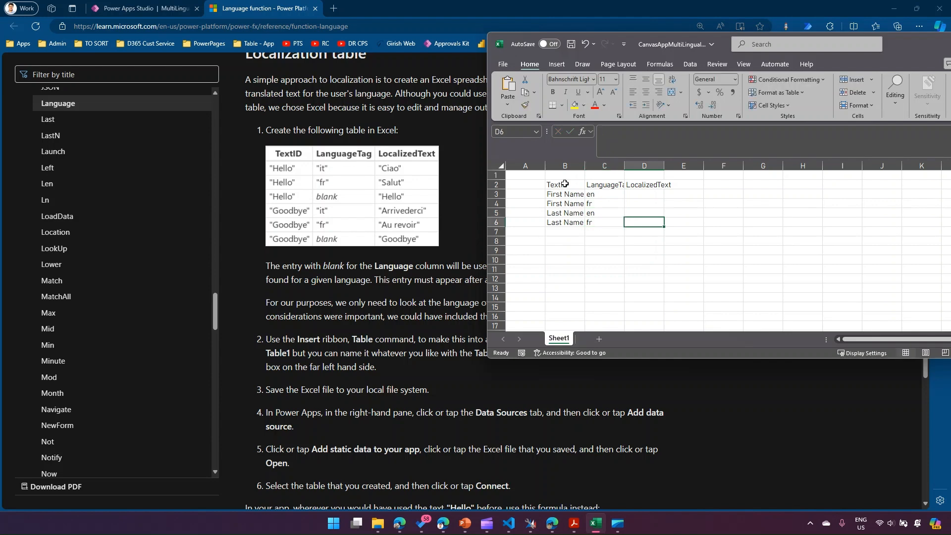
Step: Switch to a new browser tab, search for "english to french" and translate "first name" into French
left_click(331, 7)
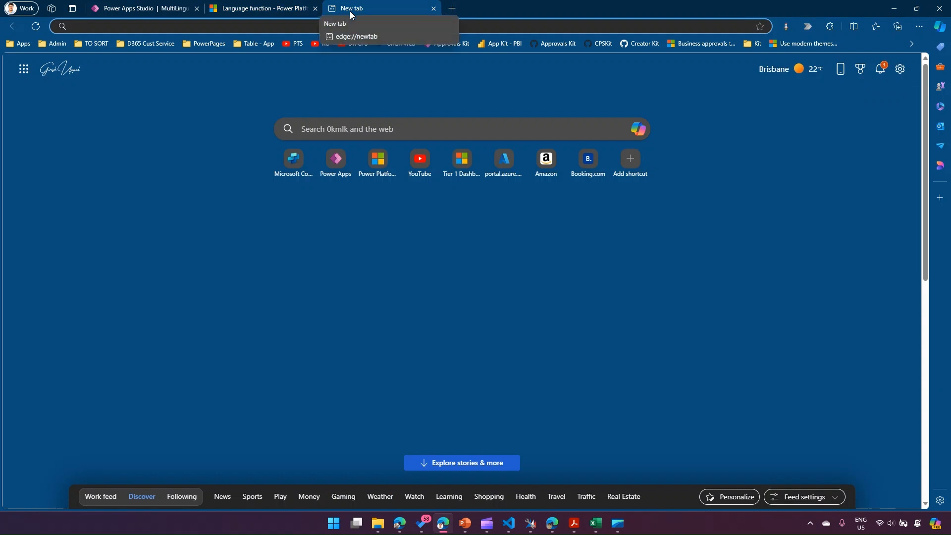
type("english ")
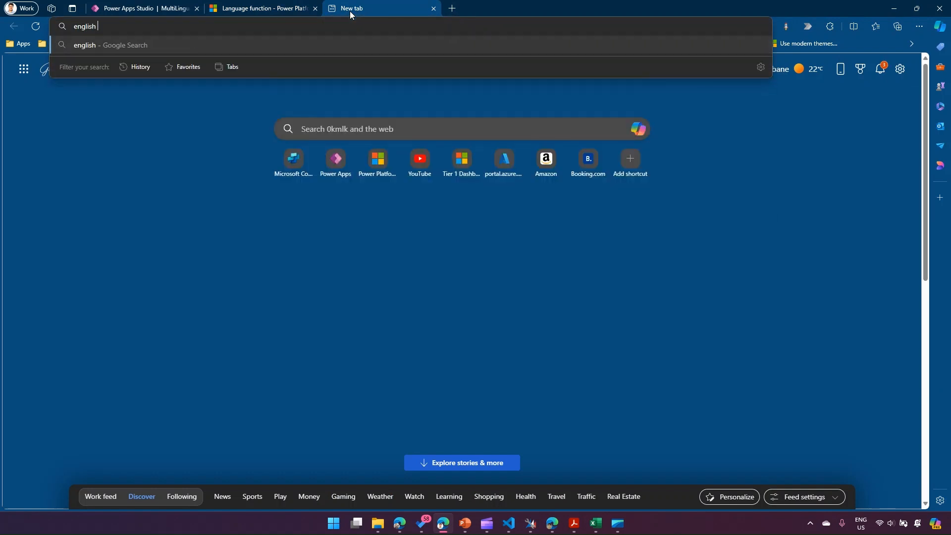
type("to french")
key("Return")
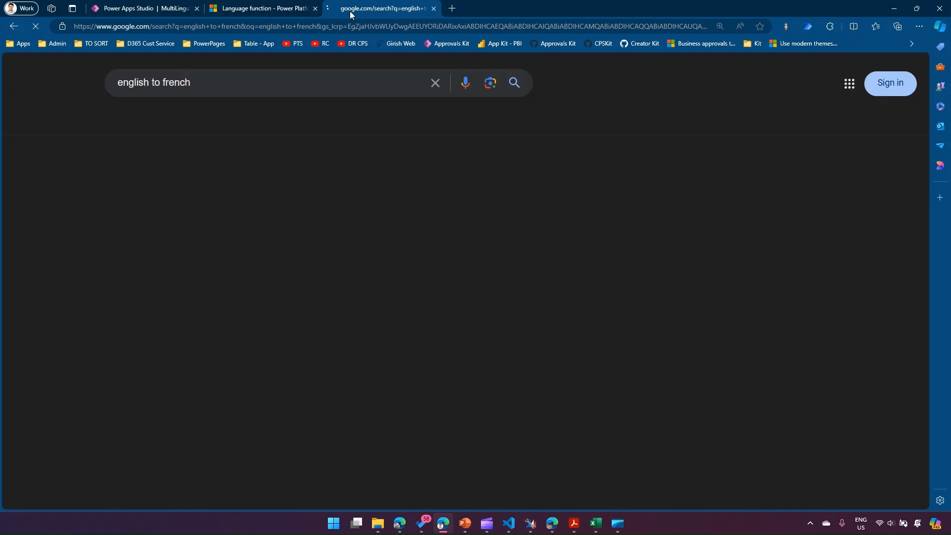
left_click(191, 207)
type("f")
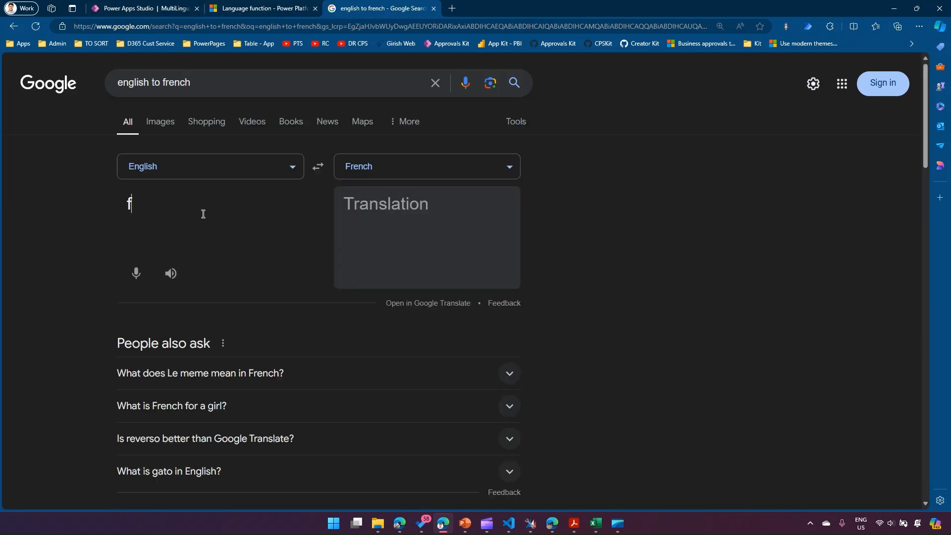
type("irst name")
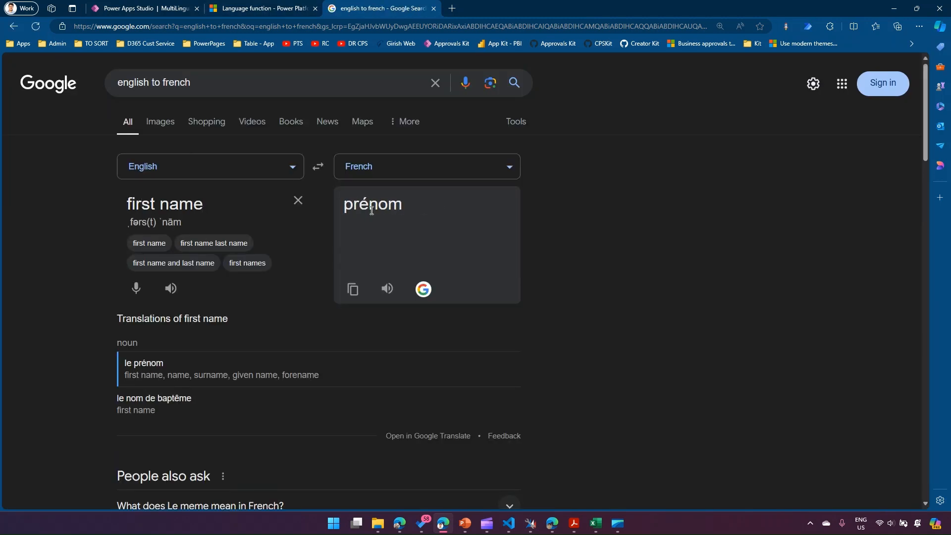
Step: Copy the French translation "prénom" into the LocalizedText cell D4 of the Excel workbook
double_click(371, 204)
key("ctrl+c")
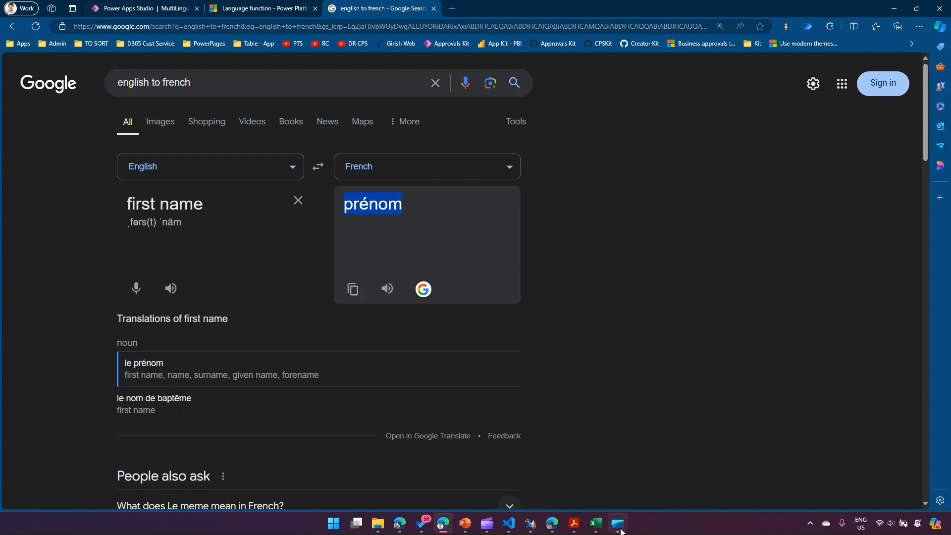
left_click(596, 524)
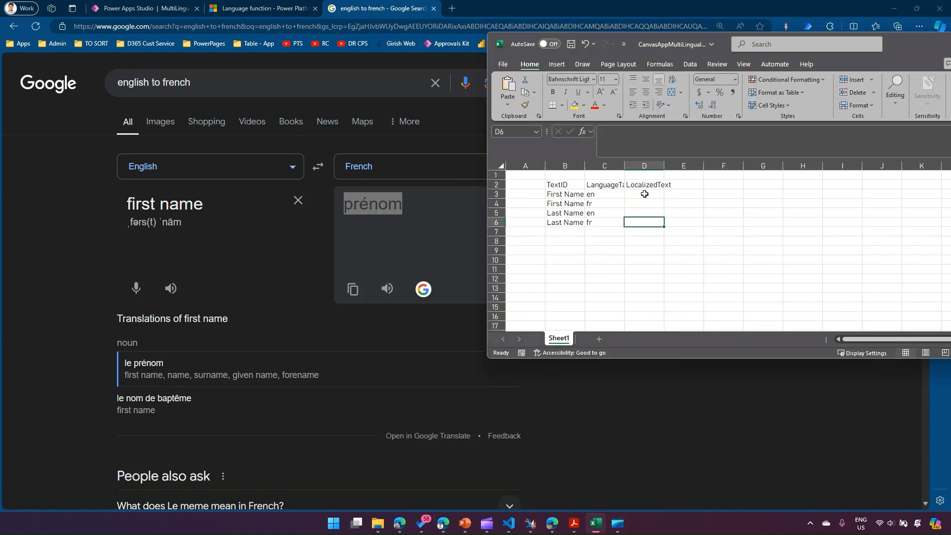
left_click(642, 203)
key("ctrl+v")
left_click(648, 232)
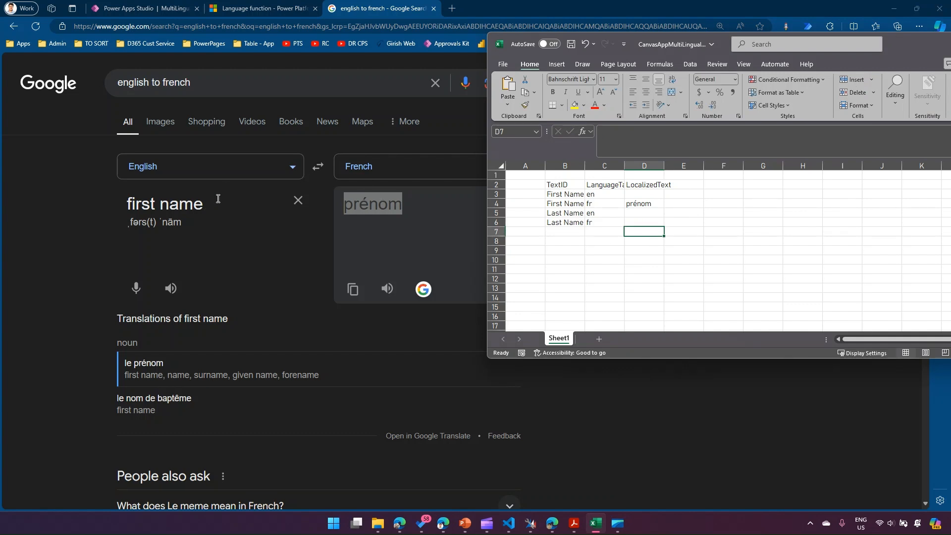
Step: Return to the browser translator and change the English source text to "last name"
left_click(290, 202)
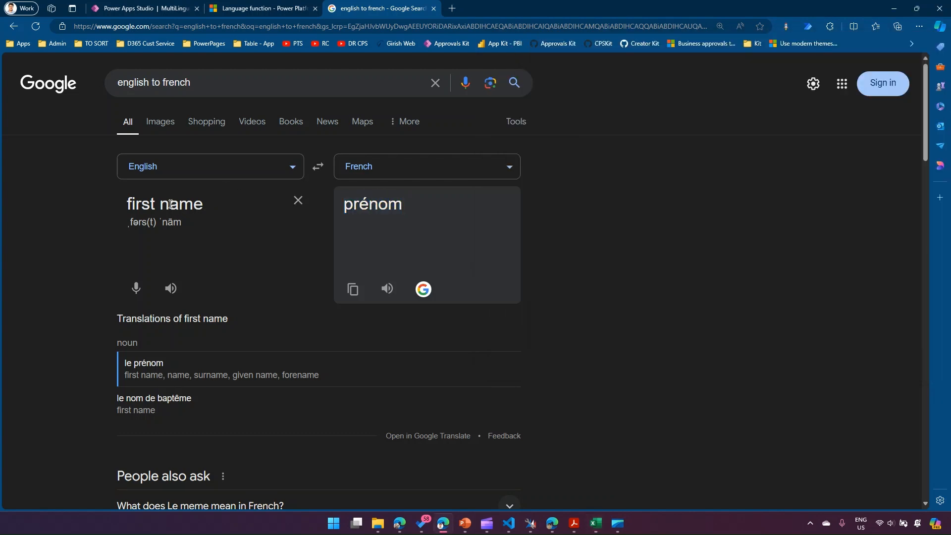
triple_click(144, 205)
left_click(143, 205)
key("BackSpace")
key("BackSpace")
key("BackSpace")
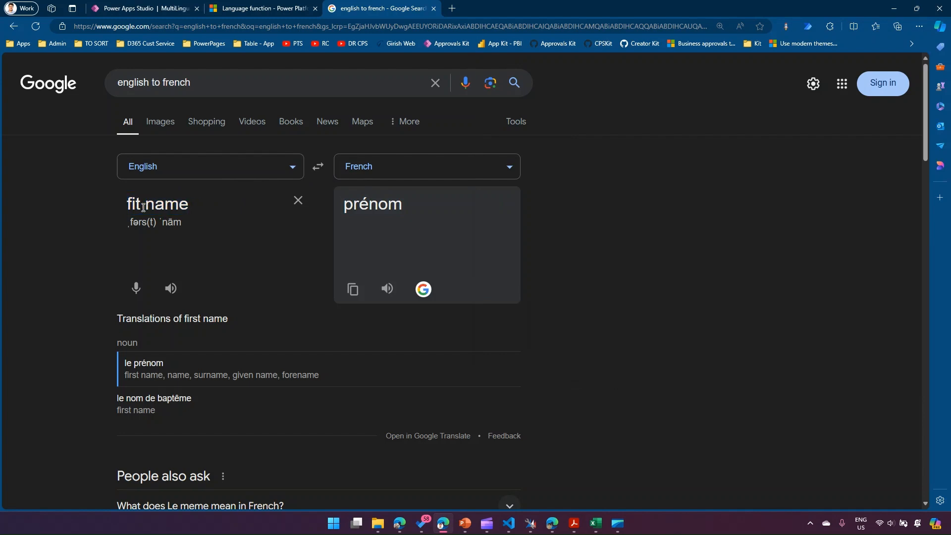
type("las")
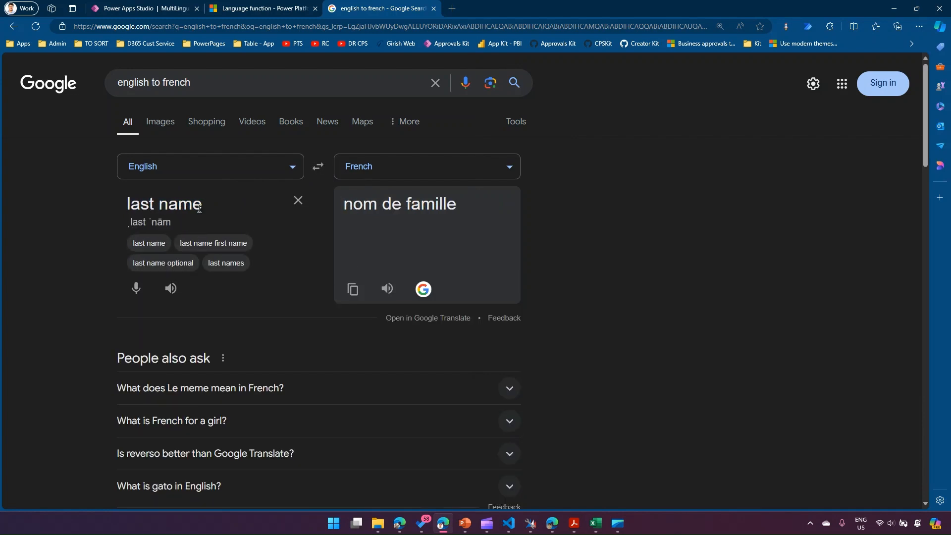
Step: Copy the French translation "nom de famille" into cell D6 of the Excel workbook
triple_click(414, 203)
key("ctrl+c")
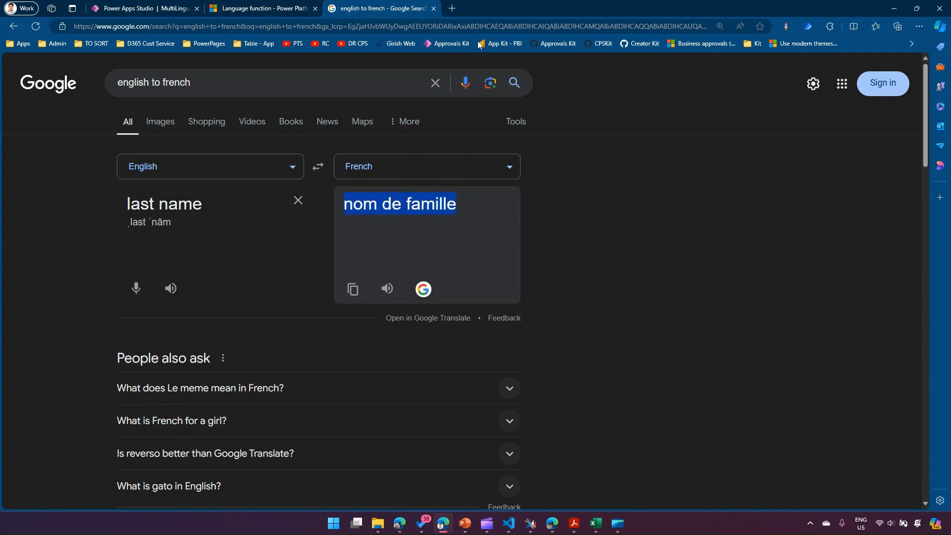
left_click(596, 523)
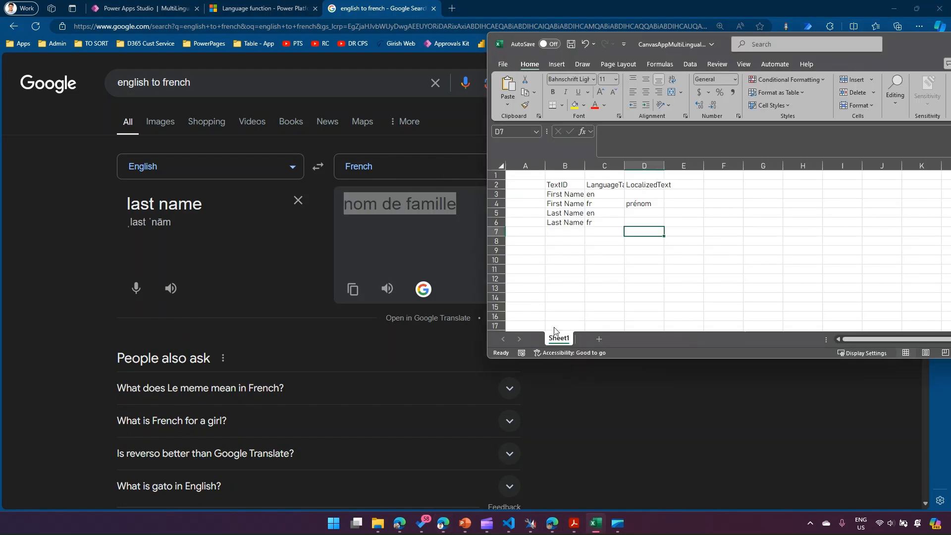
left_click(644, 221)
key("ctrl+v")
key("Return")
Step: Fill the English LocalizedText cells with First Name in D3 and Last Name in D5
left_click(643, 195)
type("Firsyt")
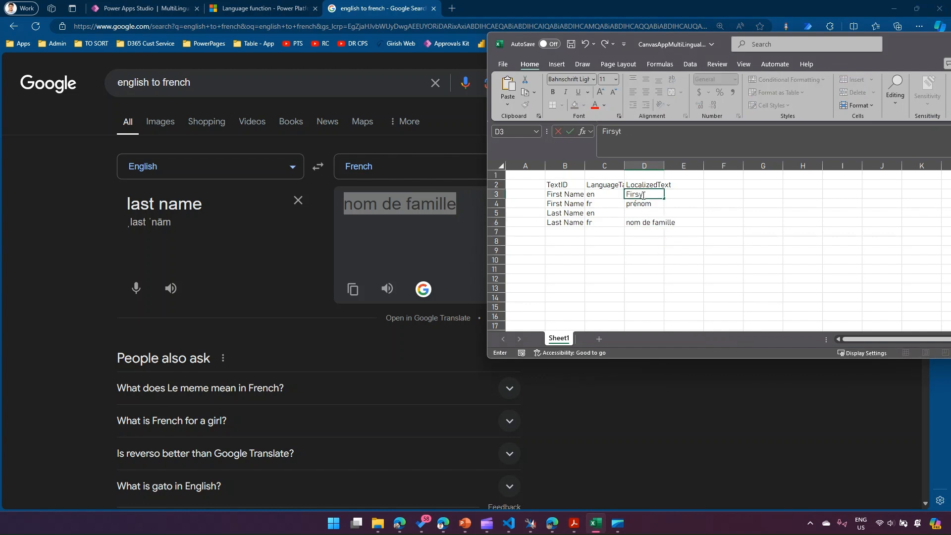
key("BackSpace")
key("BackSpace")
type("t Name")
left_click(637, 212)
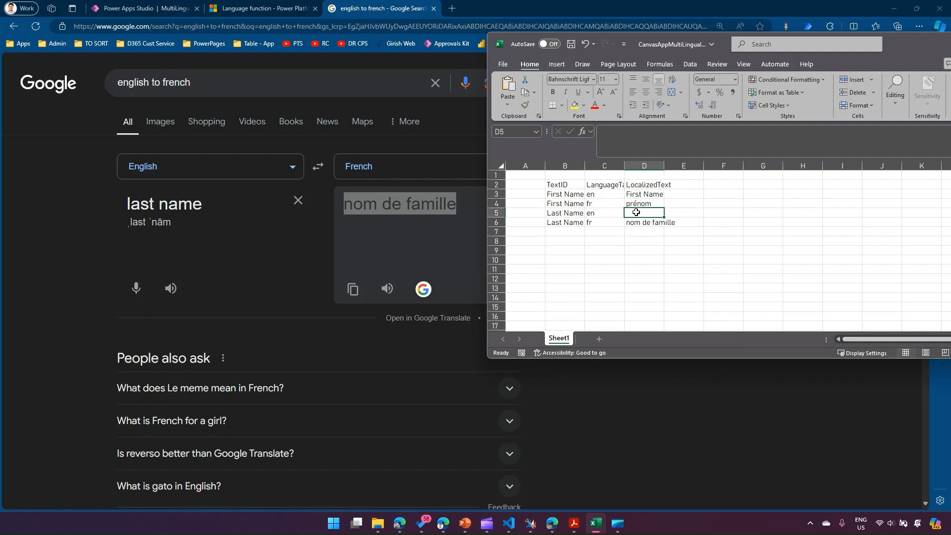
type("Last Name")
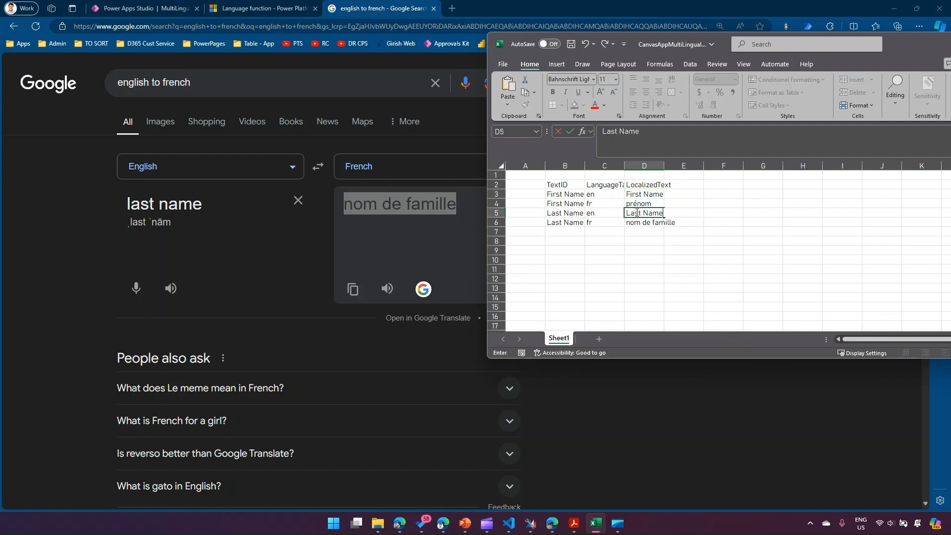
left_click(676, 250)
Step: Widen columns C and D so the LanguageTag and LocalizedText entries fit
left_click_drag(664, 166, 707, 167)
left_click(712, 224)
scroll(661, 238, "up", 2)
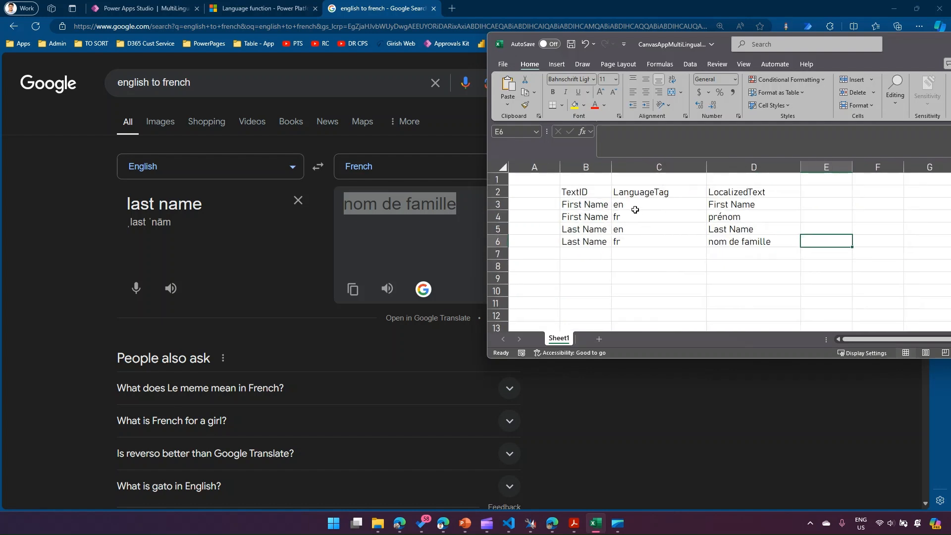
Step: Convert the range B2:D6 into a table with headers
left_click_drag(588, 192, 727, 242)
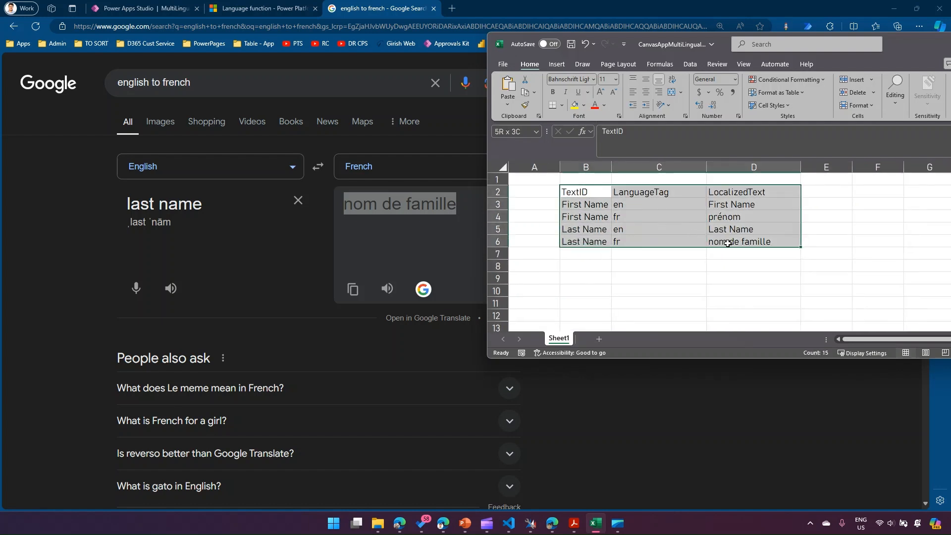
key("ctrl+t")
left_click(731, 373)
left_click(766, 384)
Step: Name the new table LangTranslation
left_click(526, 90)
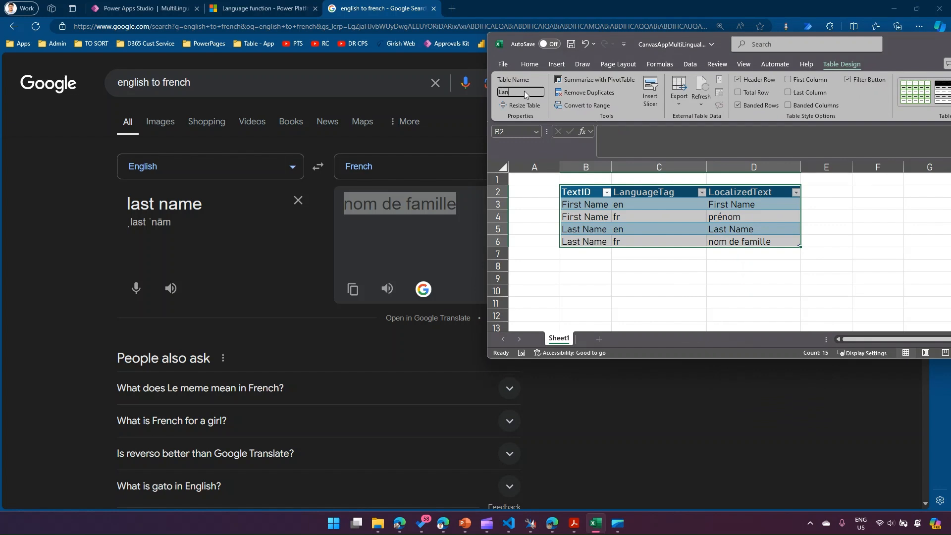
type("LangTranslation")
left_click(647, 273)
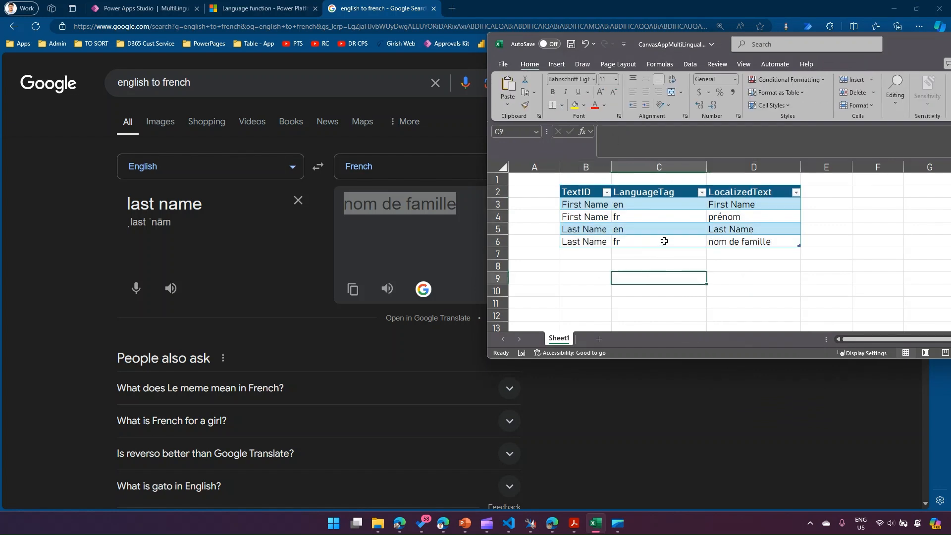
Step: Save the translation workbook and close Excel
left_click(572, 46)
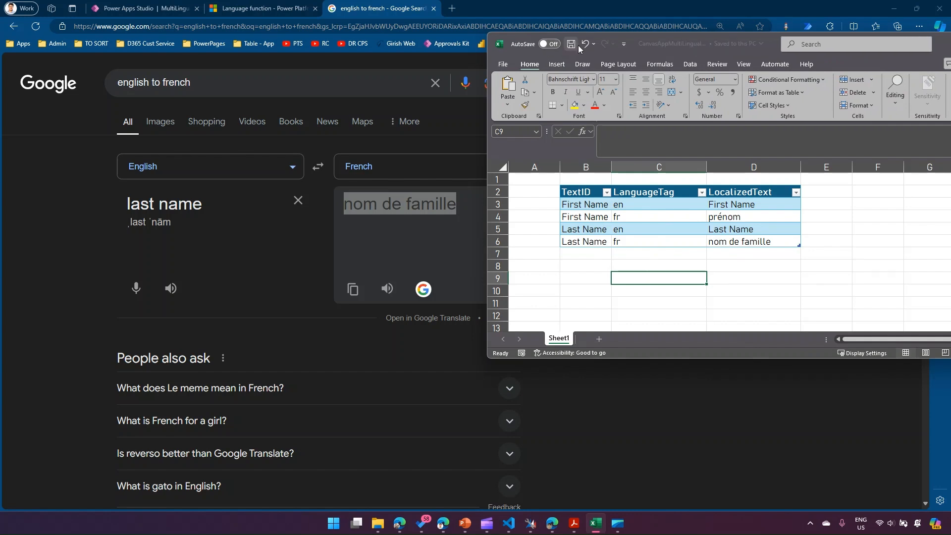
left_click_drag(776, 39, 566, 48)
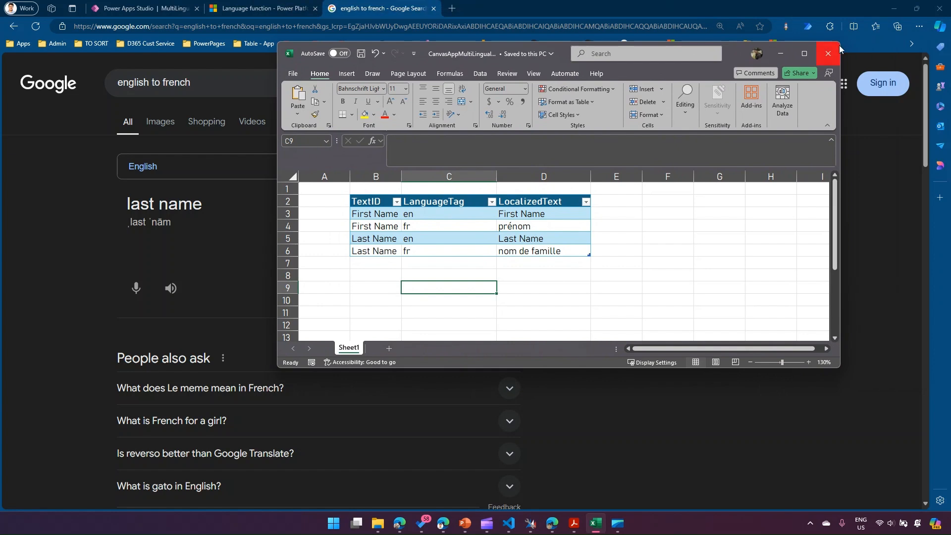
left_click(832, 52)
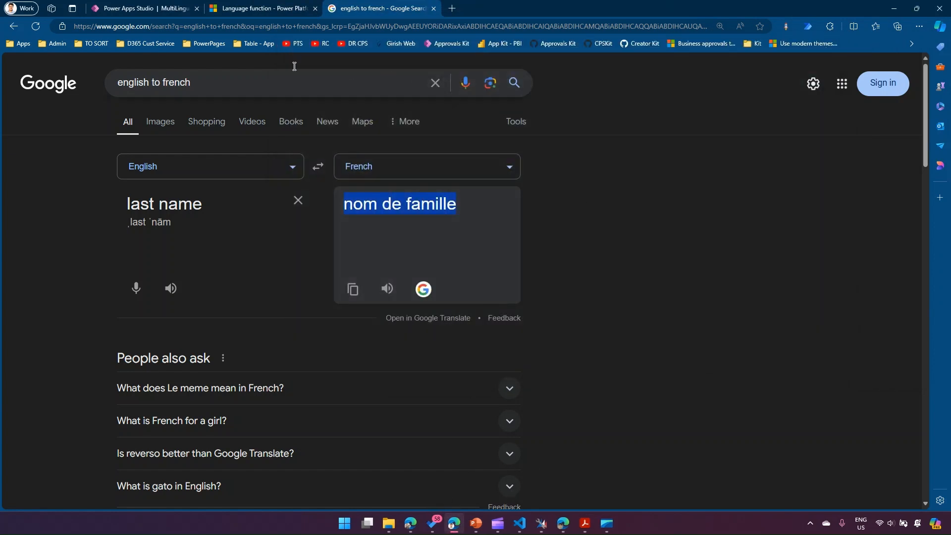
Step: Switch to the Power Apps Studio browser tab and open the app's data source picker
left_click(245, 9)
left_click(171, 7)
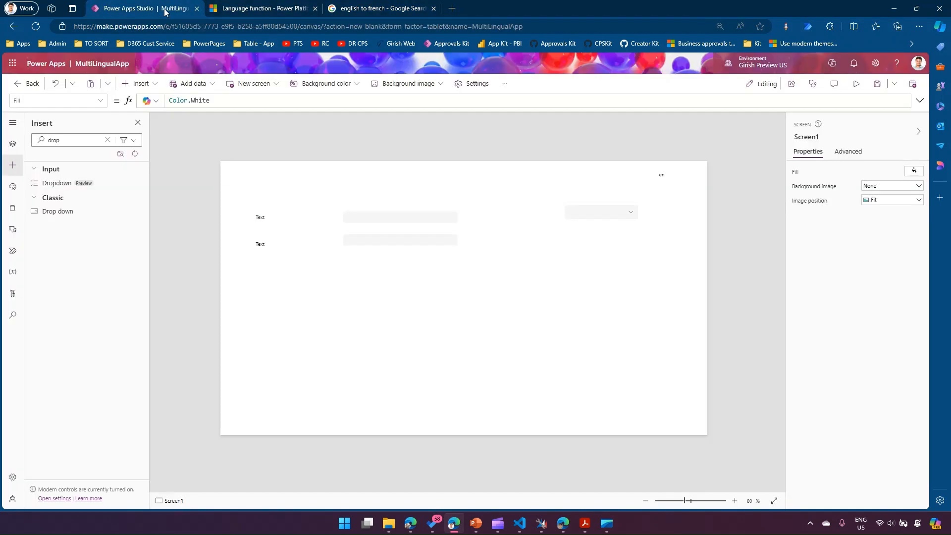
left_click(14, 166)
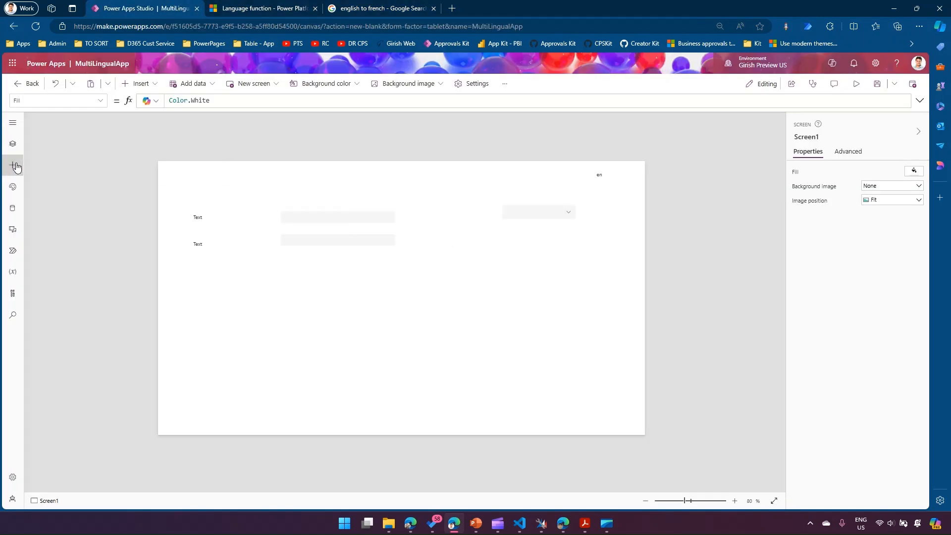
left_click(14, 166)
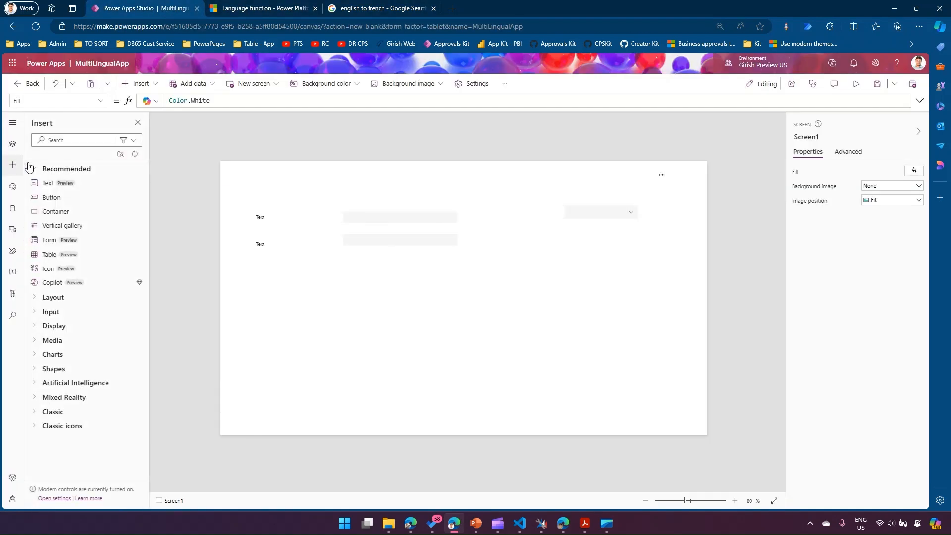
left_click(13, 208)
left_click(72, 157)
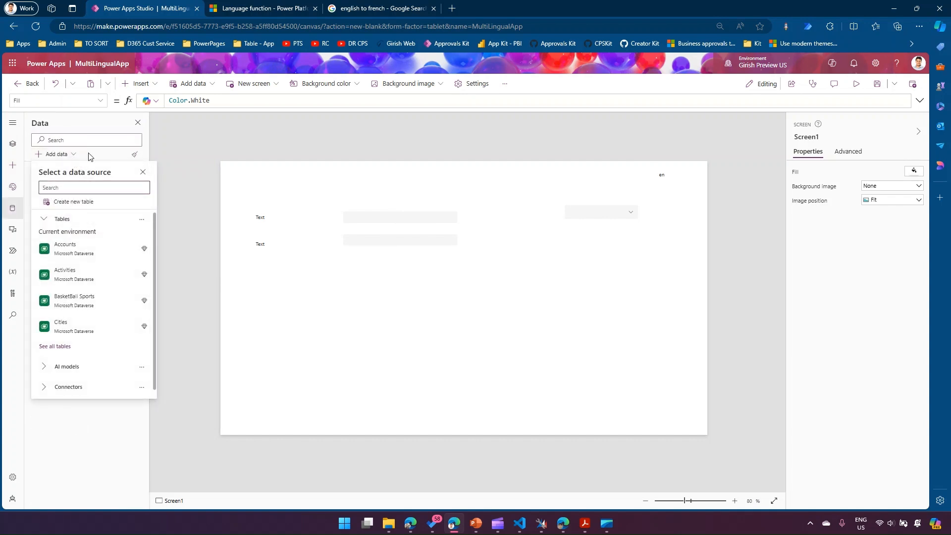
left_click(76, 155)
left_click(99, 218)
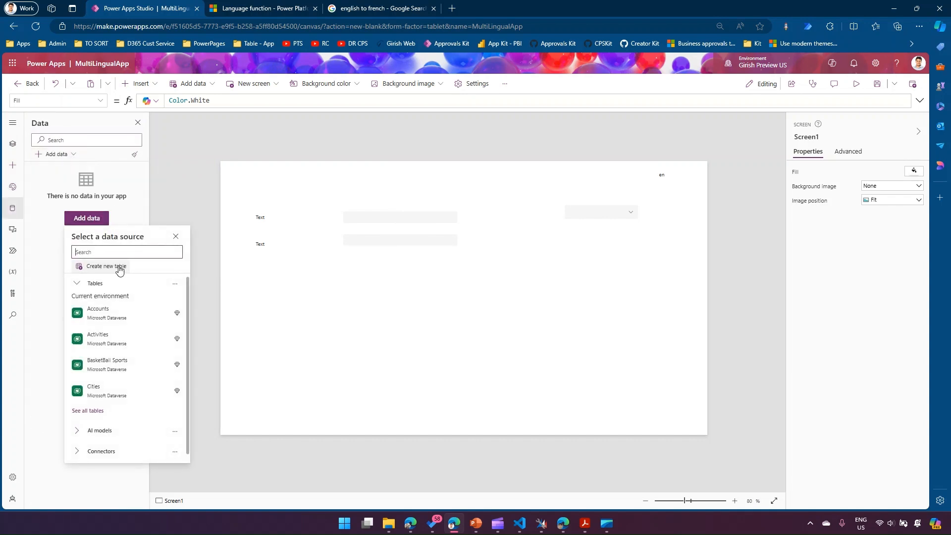
Step: Find the Import from Excel data source and load CanvasAppMultiLingual.xlsx from the Downloads folder
type("exce")
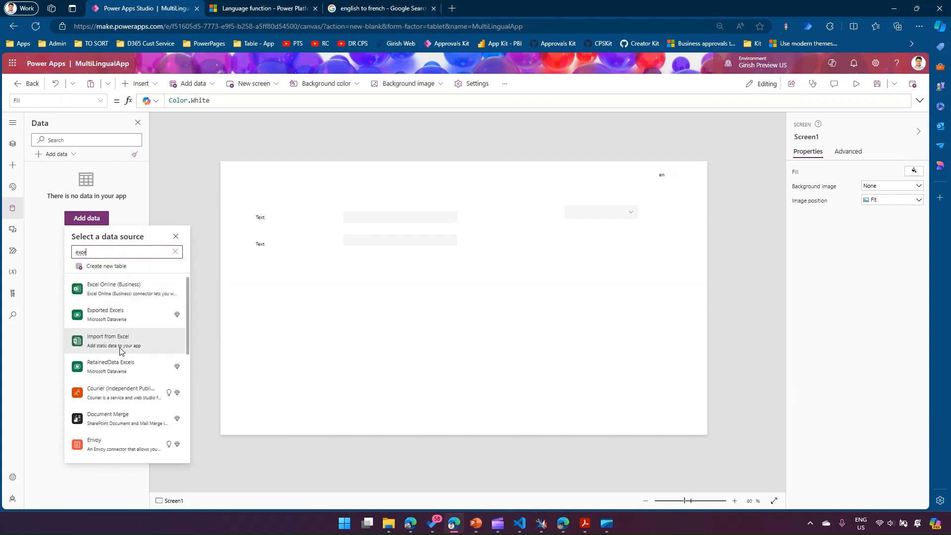
left_click(118, 342)
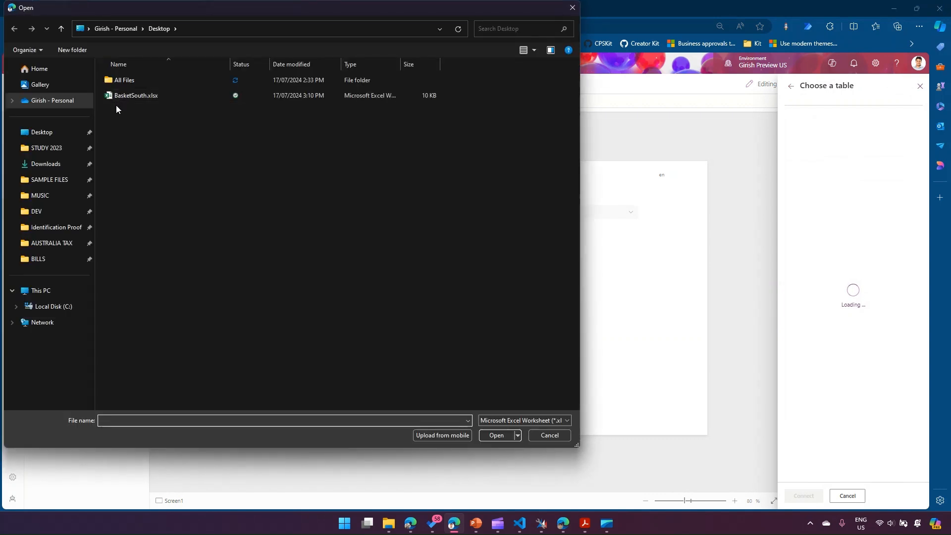
left_click(69, 163)
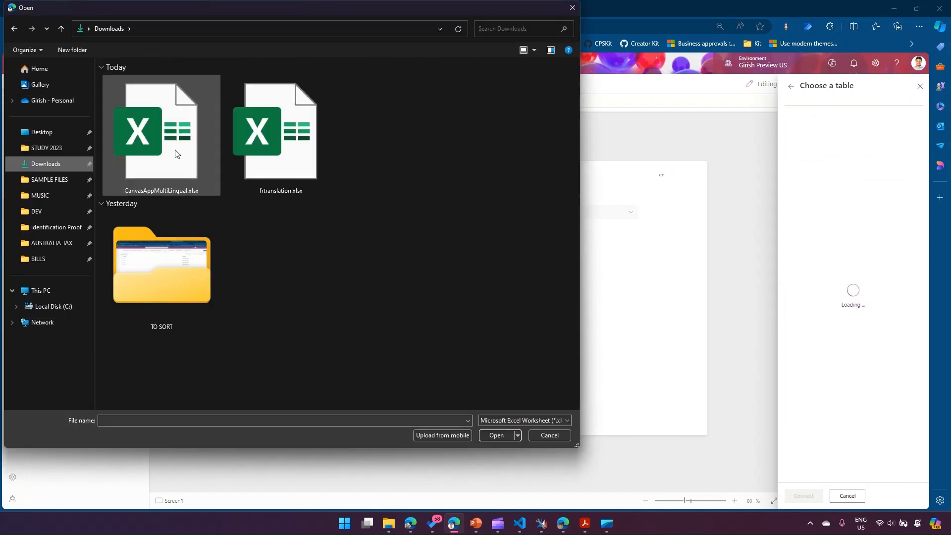
double_click(158, 145)
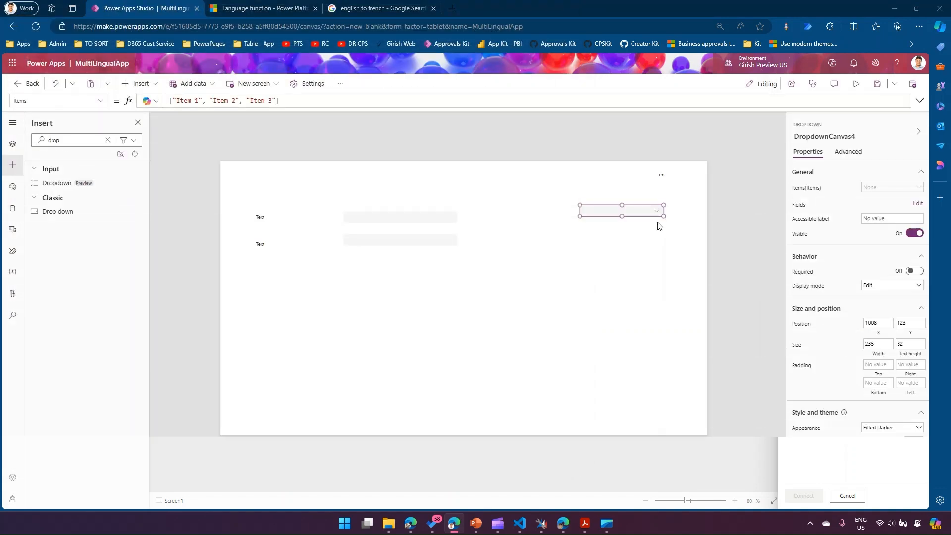
Step: Set the Items property of the dropdown on Screen1 to the LangTranslation table
left_click(630, 210)
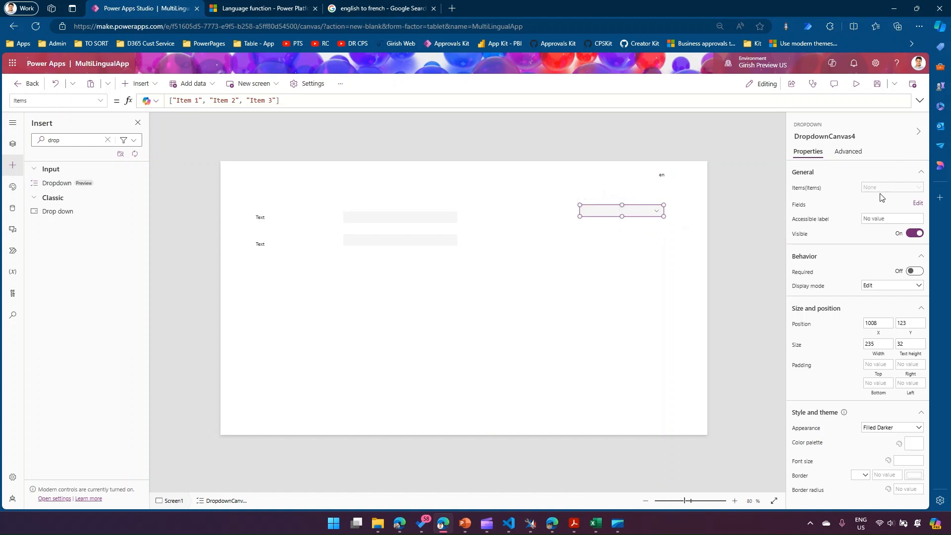
left_click(279, 100)
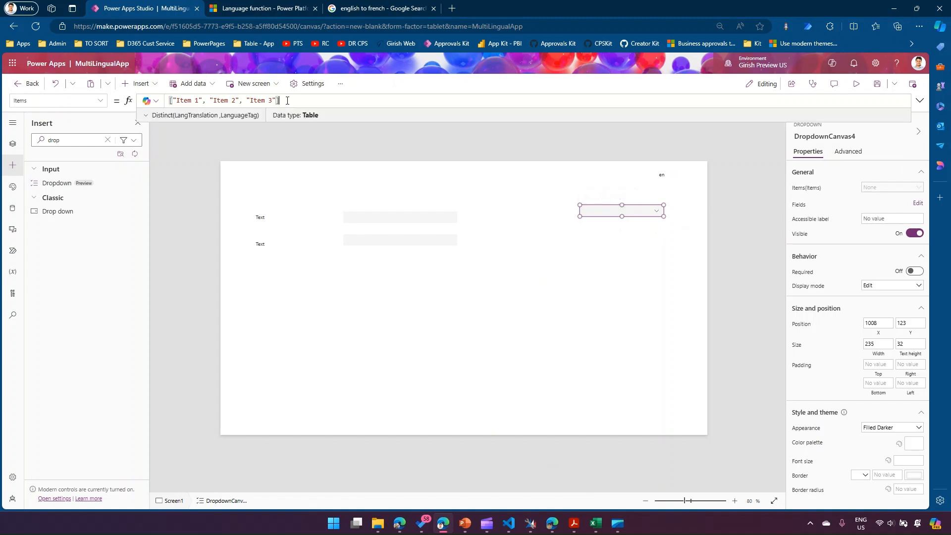
left_click(10, 209)
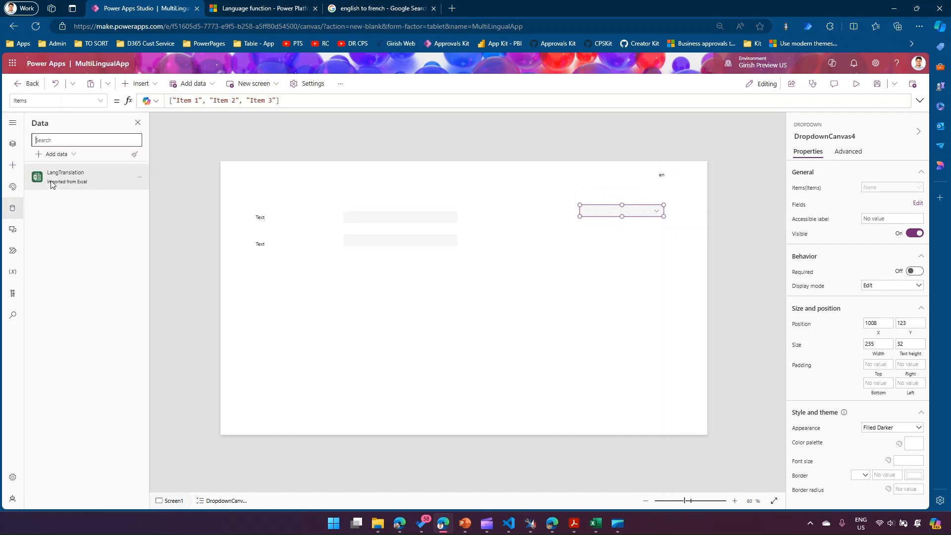
left_click_drag(280, 101, 167, 98)
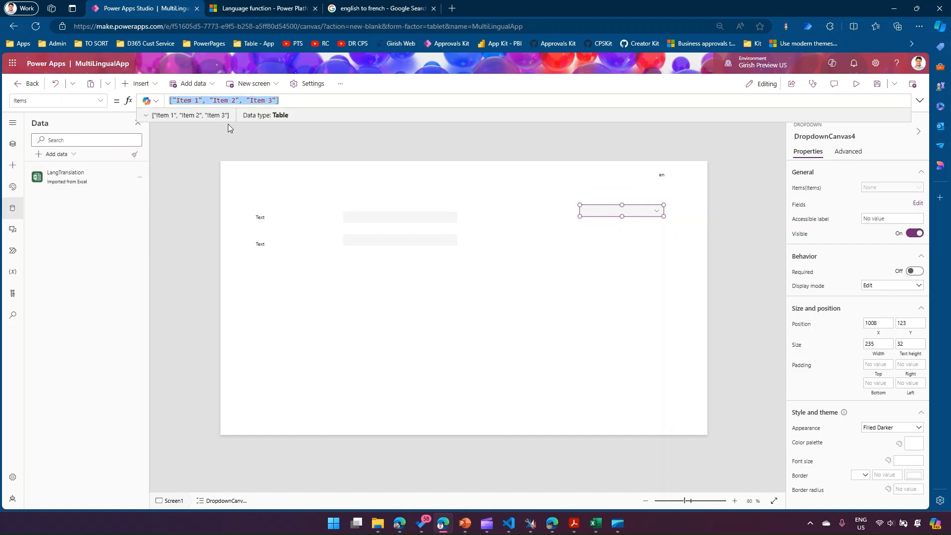
type("Lang")
key("Tab")
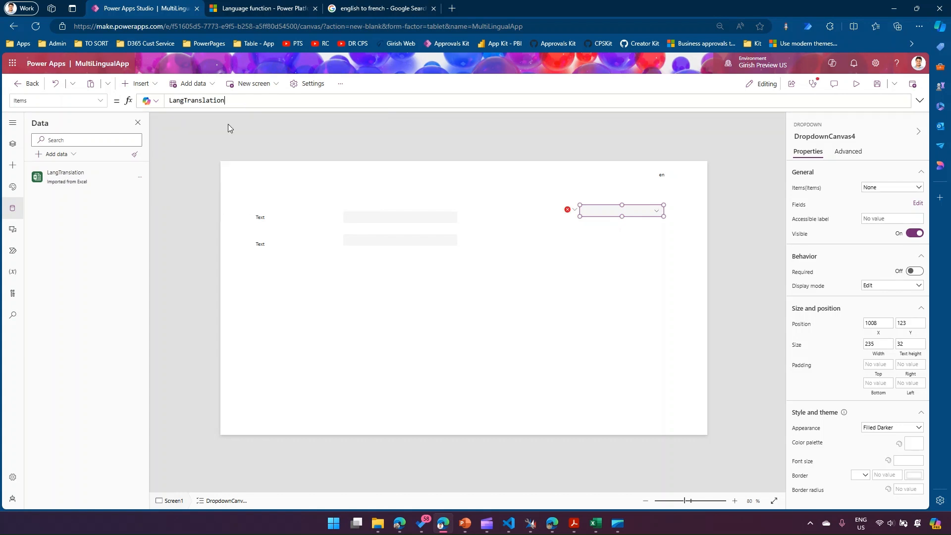
left_click(582, 274)
Step: Preview the app and check the choices offered by the dropdown
left_click(644, 210)
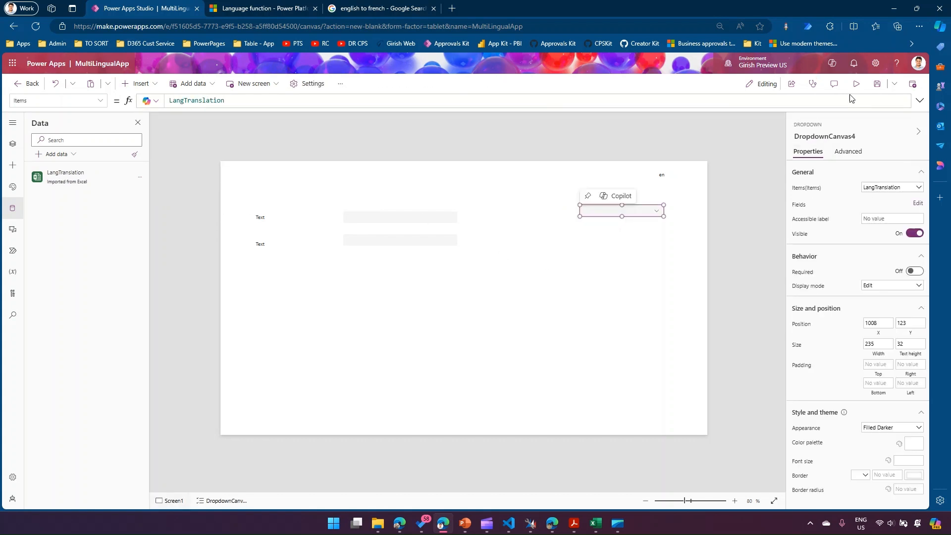
left_click(856, 83)
left_click(736, 173)
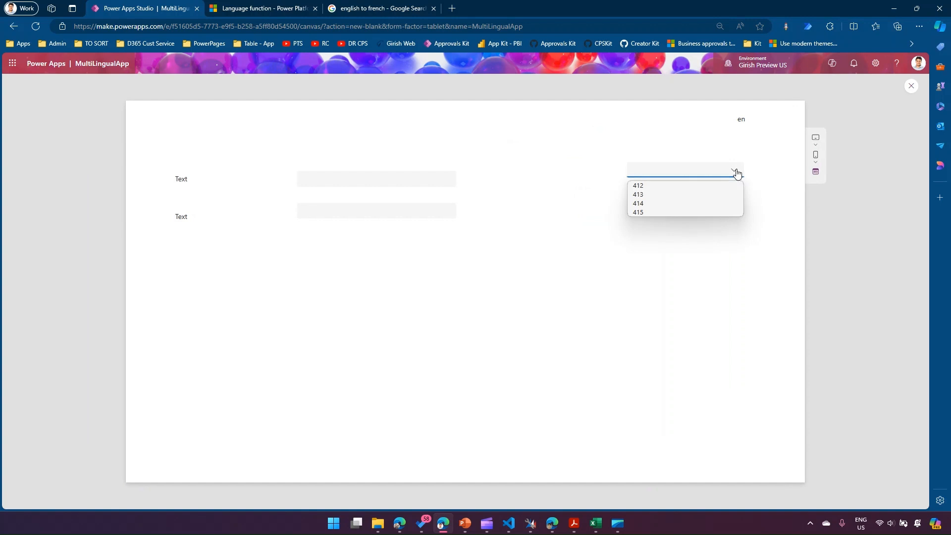
left_click(720, 229)
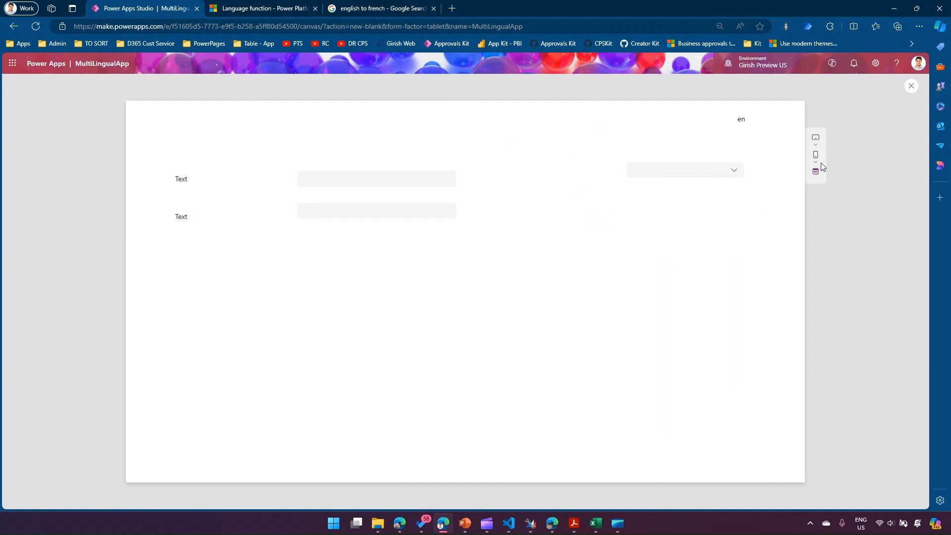
Step: Expand the dropdown in the running preview to inspect its entries, and return to the editor
left_click(731, 168)
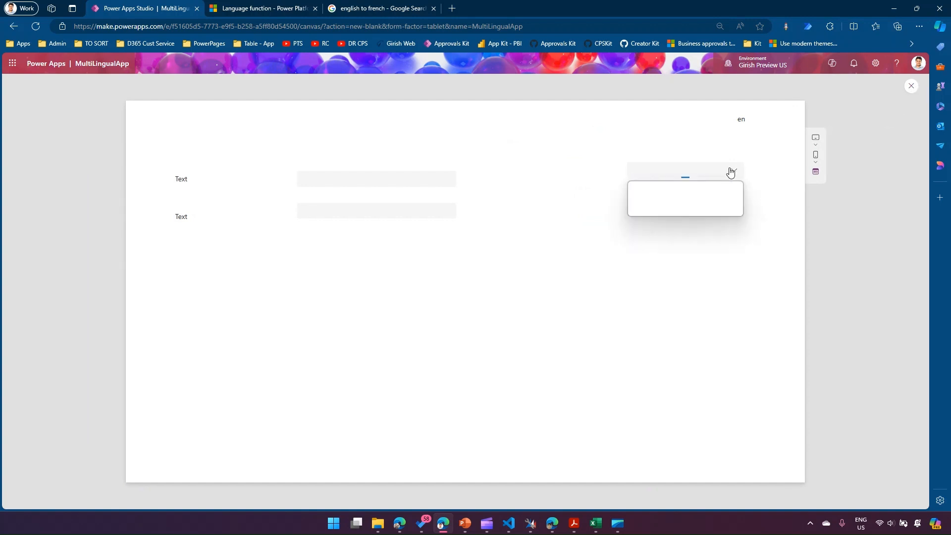
left_click(789, 151)
key("Escape")
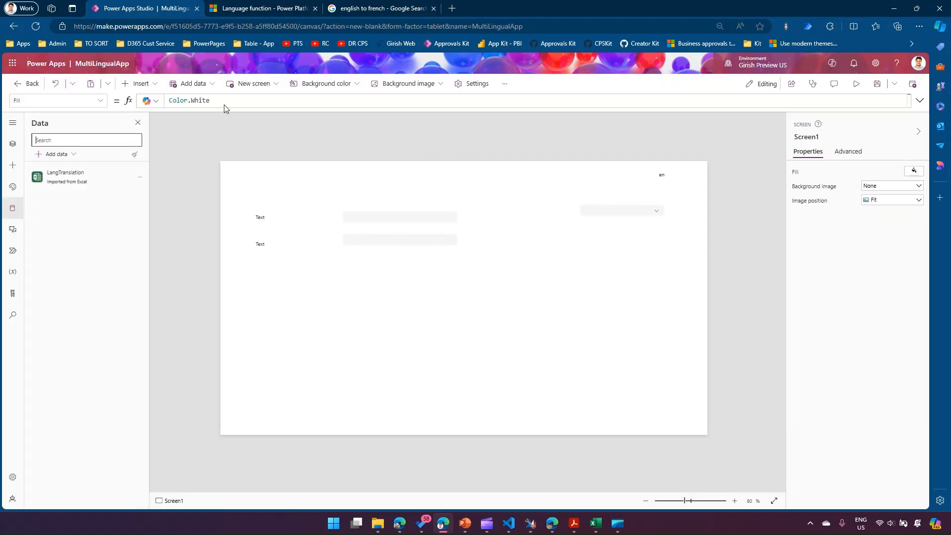
Step: Add the LanguageTag field to the dropdown on Screen1
left_click(629, 210)
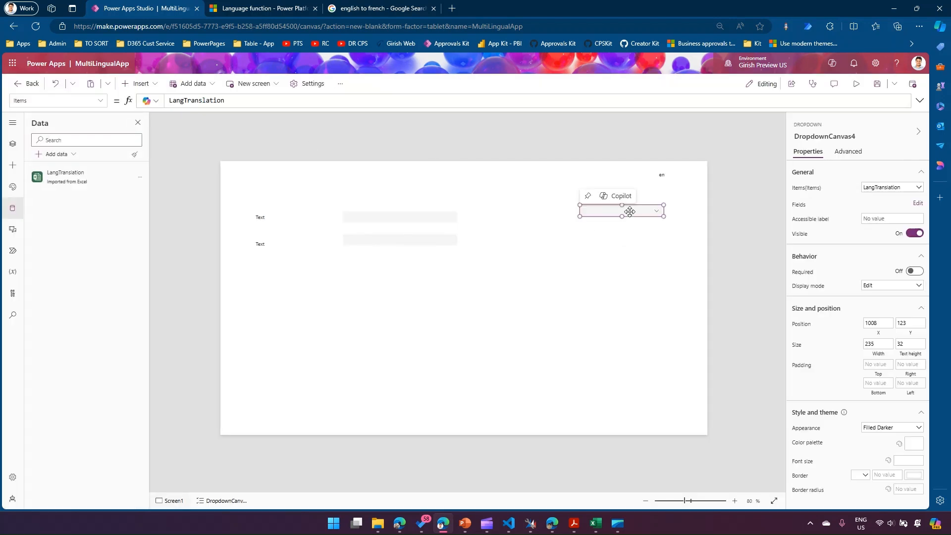
left_click(918, 203)
left_click(669, 142)
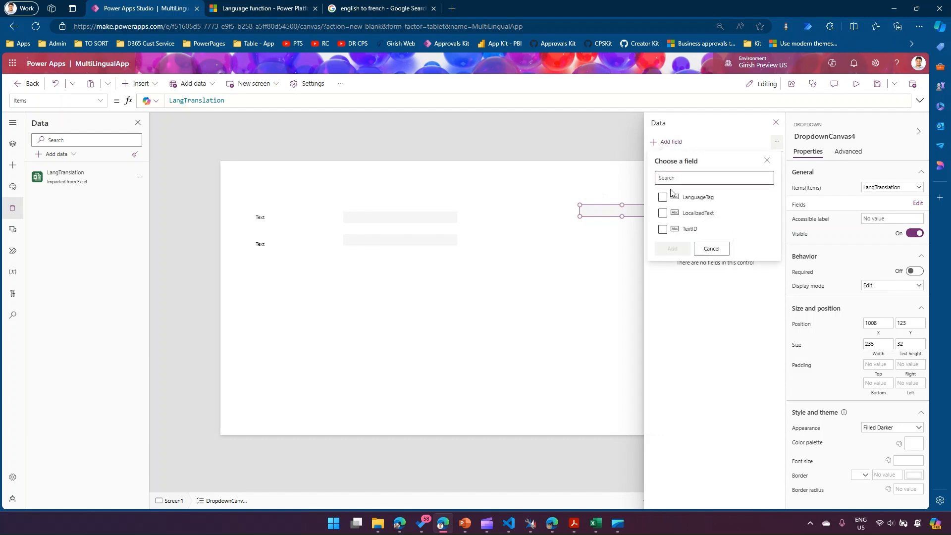
left_click(663, 197)
left_click(682, 248)
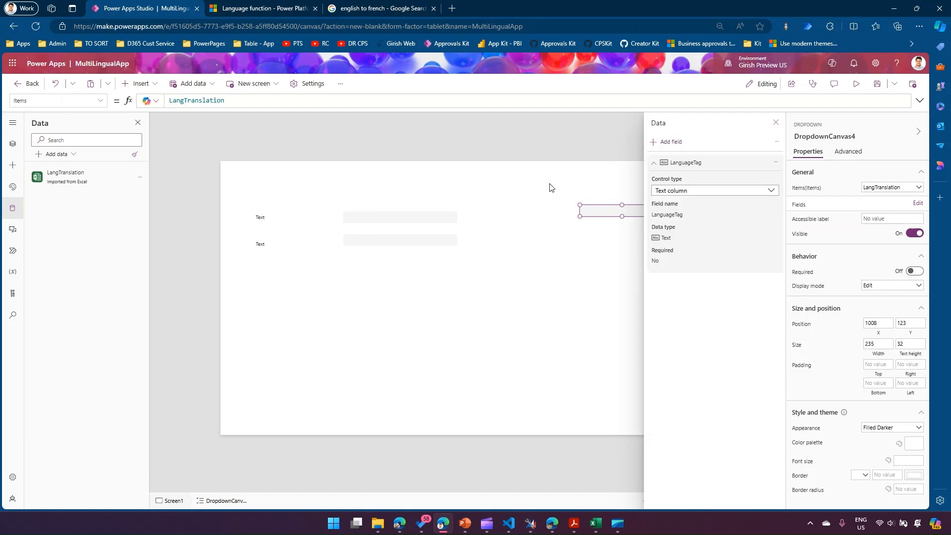
left_click(776, 123)
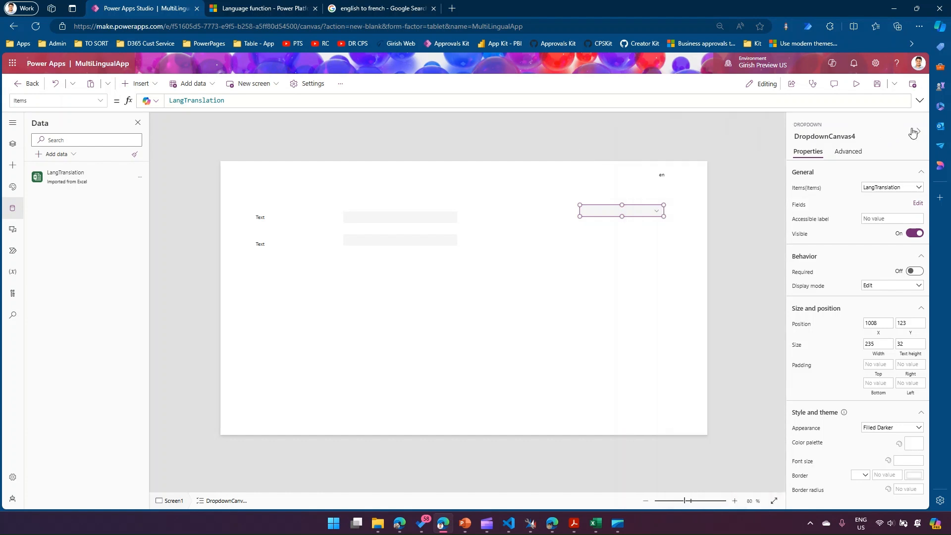
Step: Preview the dropdown's choices and compare them with the LanguageTag column in the Excel workbook
left_click(856, 83)
left_click(737, 173)
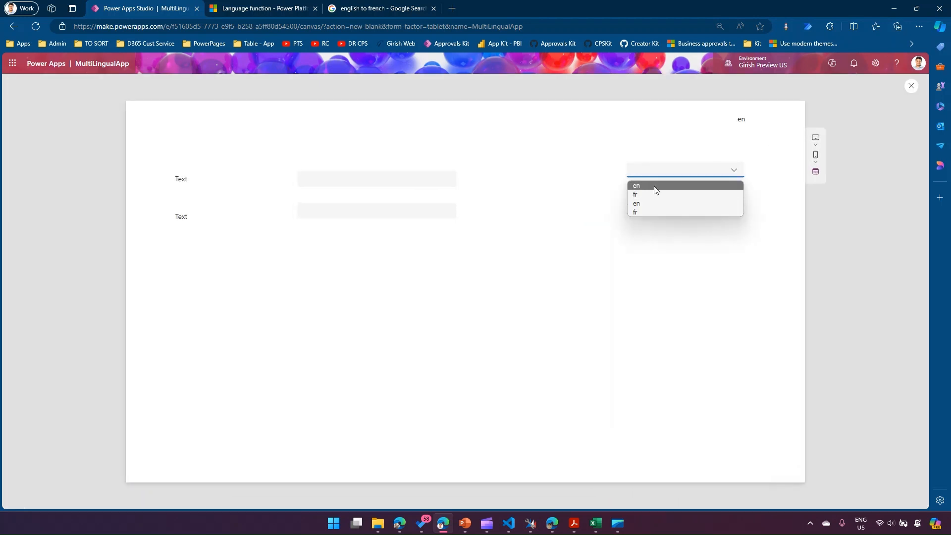
left_click(596, 523)
left_click_drag(428, 215, 424, 251)
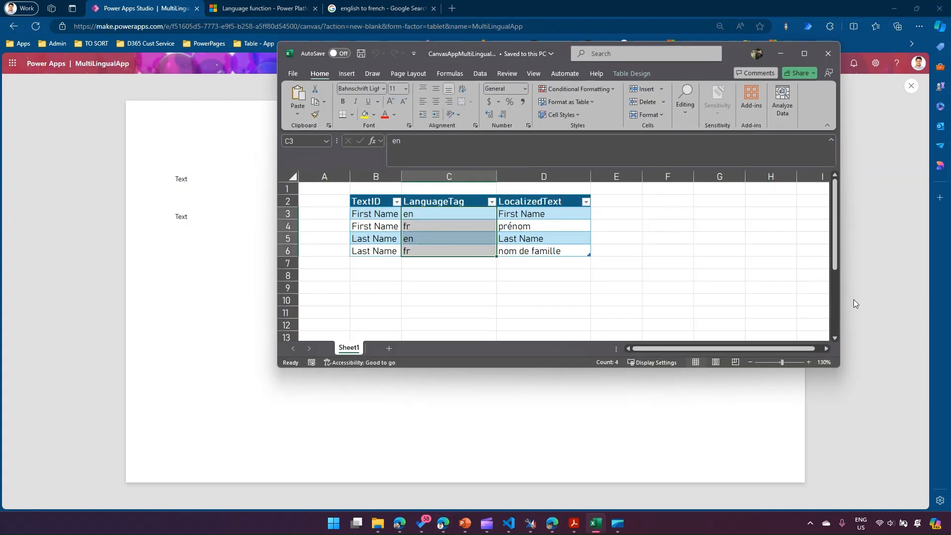
left_click(760, 425)
left_click(651, 169)
left_click(733, 124)
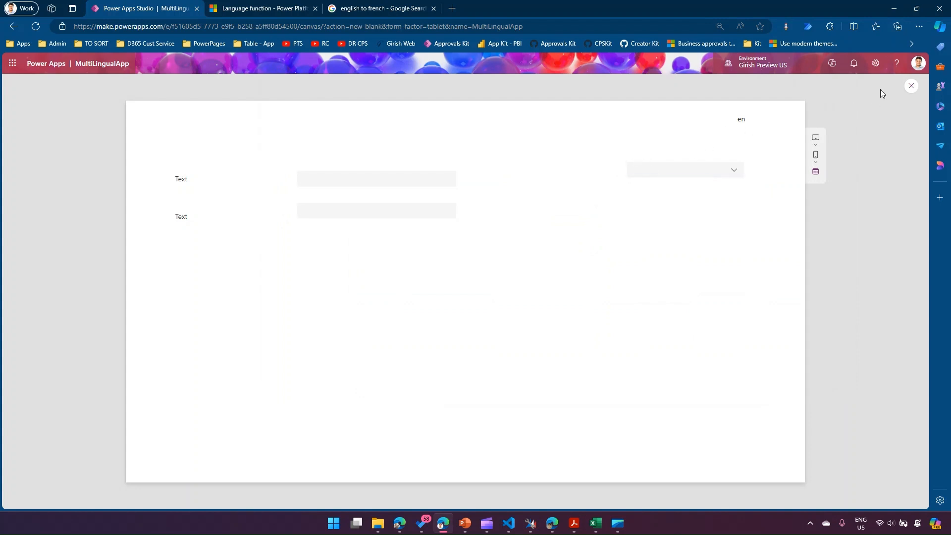
left_click(912, 86)
Step: Set the dropdown's Items formula to Distinct(LangTranslation,LanguageTag)
left_click(637, 208)
left_click(184, 102)
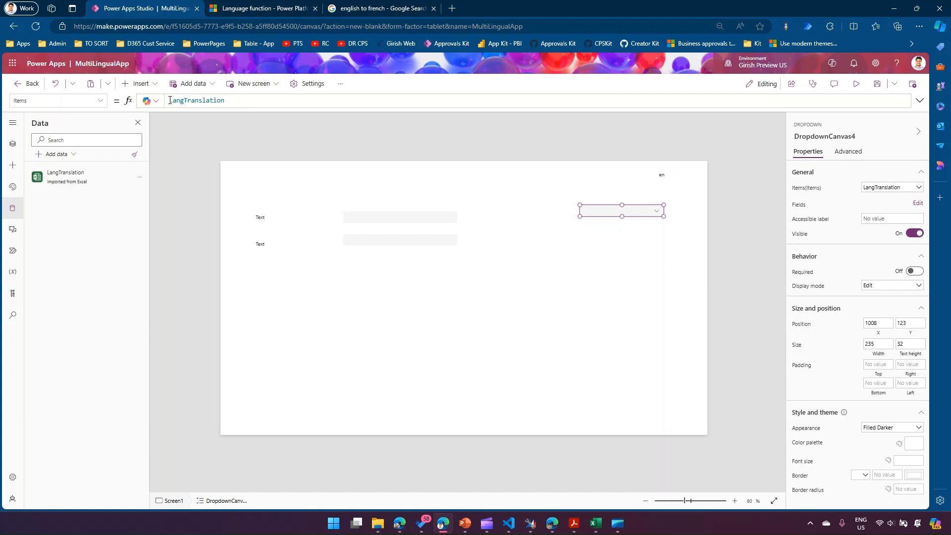
left_click(169, 101)
type("Distinct(")
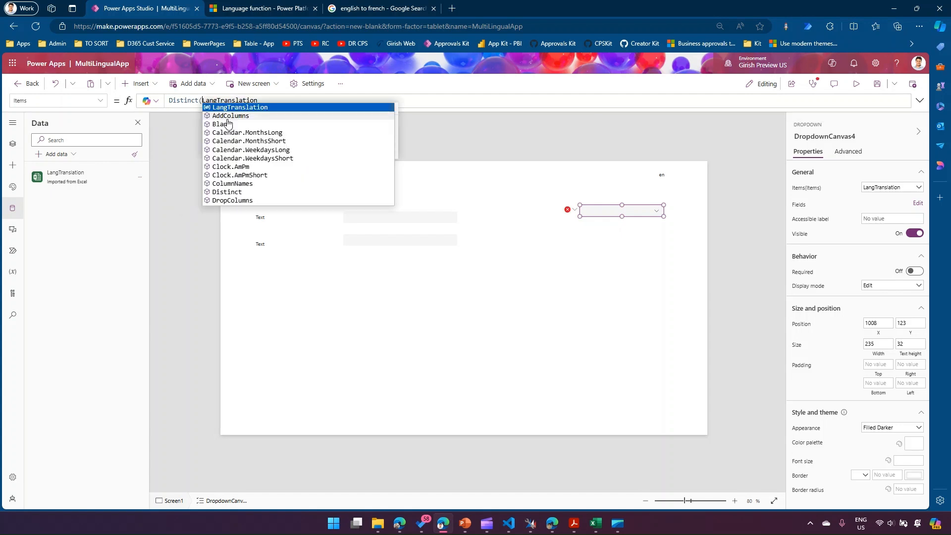
left_click(286, 100)
type(",LanguageTag)")
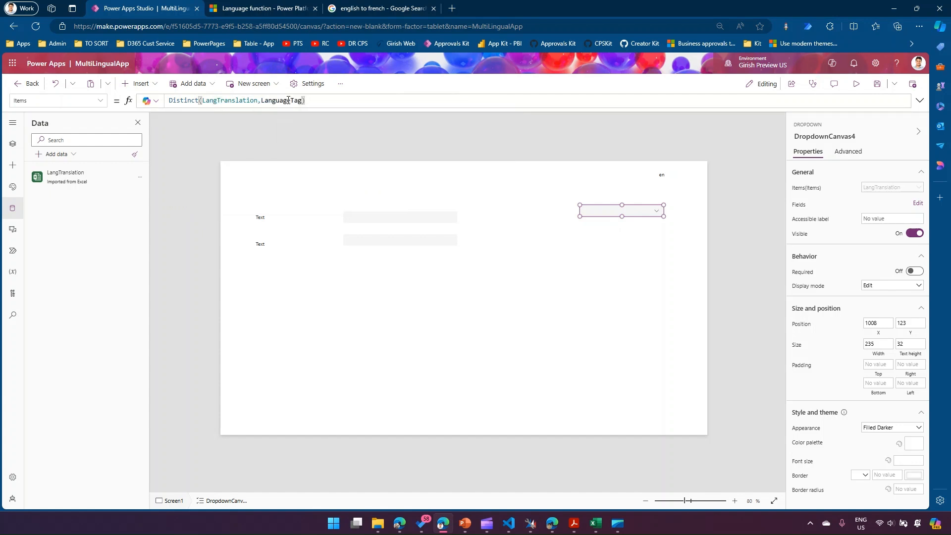
left_click(650, 272)
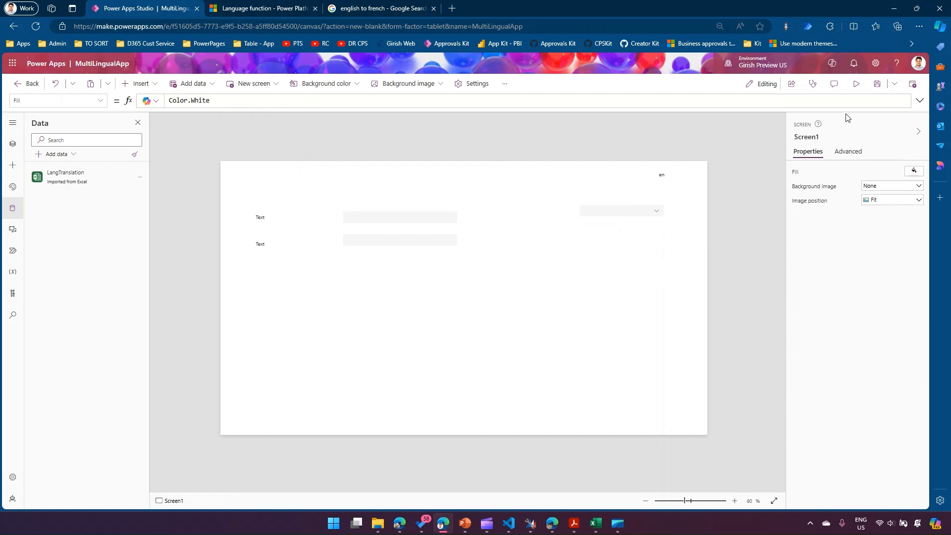
Step: Preview the app and check which choices the dropdown offers with the Distinct formula
left_click(856, 84)
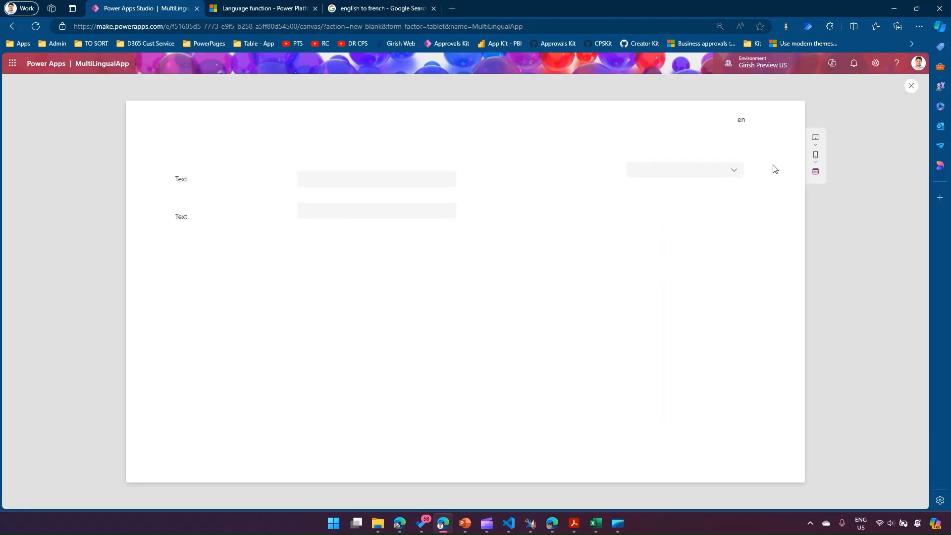
left_click(735, 171)
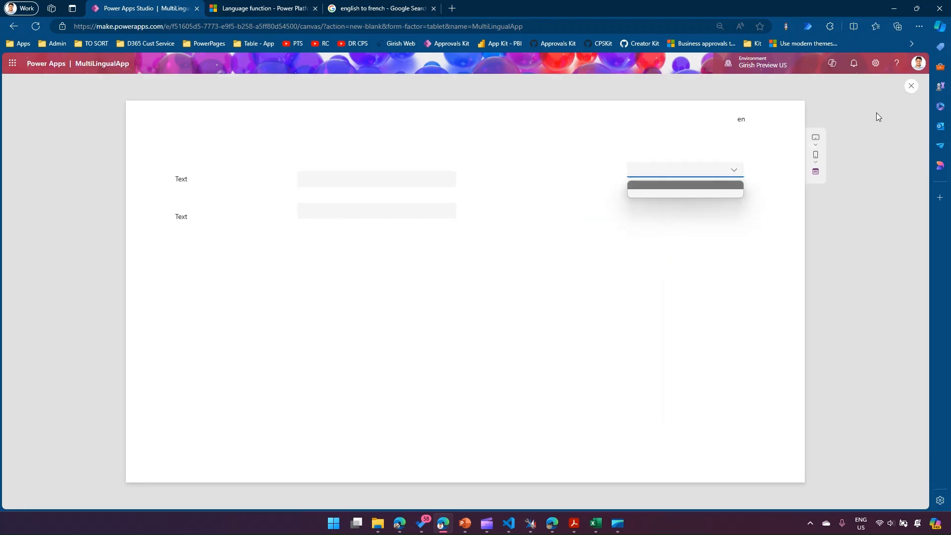
left_click(912, 86)
Step: Add the Value field to the dropdown and remove its custom LanguageTag field
left_click(635, 210)
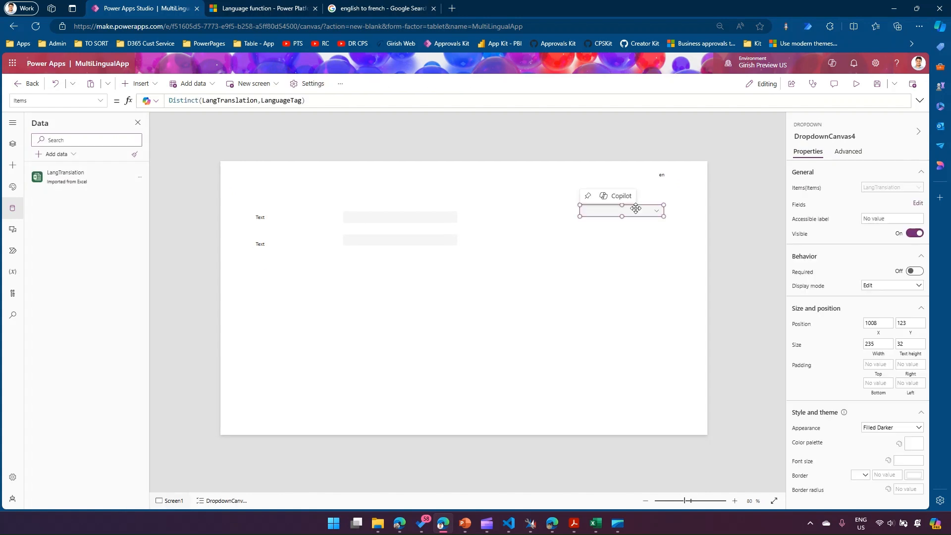
left_click(921, 206)
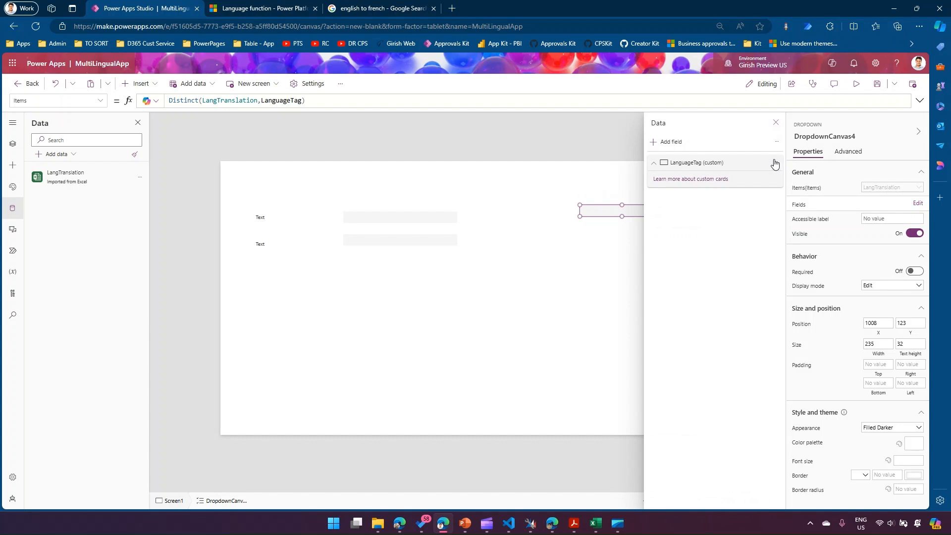
left_click(661, 141)
left_click(664, 196)
left_click(674, 217)
left_click(777, 165)
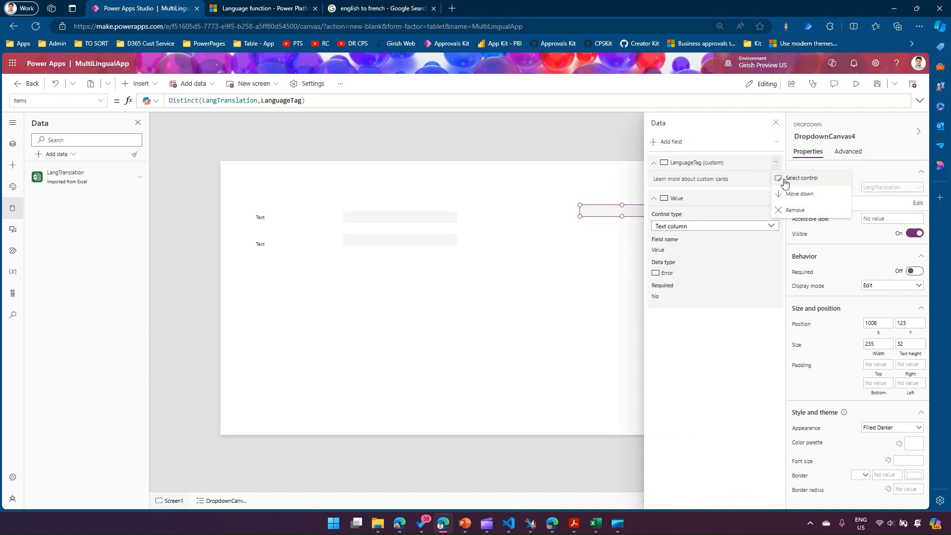
left_click(798, 211)
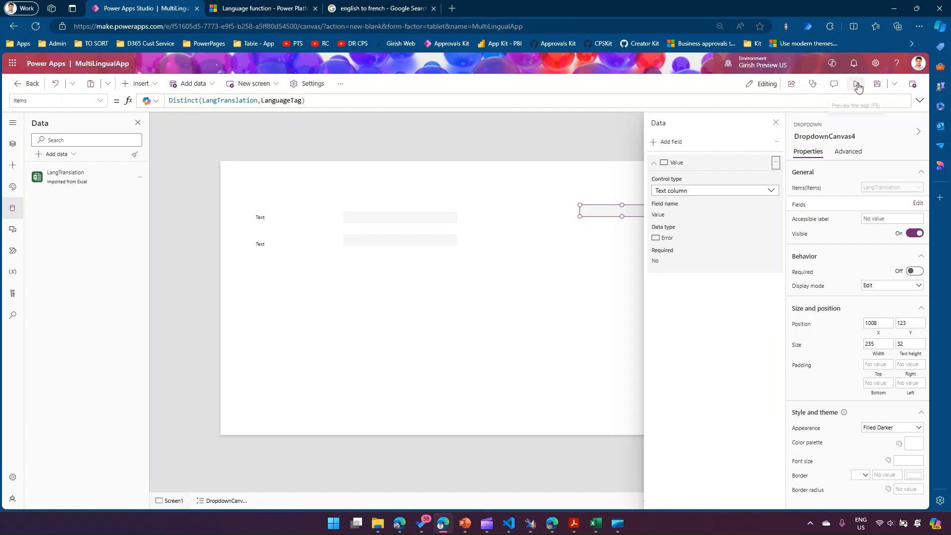
Step: Preview the app and test the language dropdown by choosing en and fr
left_click(856, 84)
left_click(702, 171)
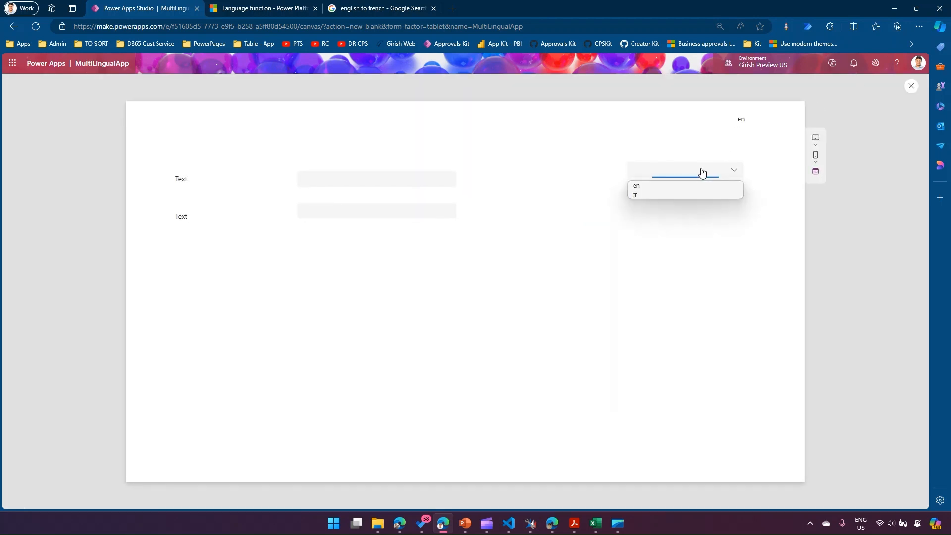
left_click(674, 232)
left_click(649, 175)
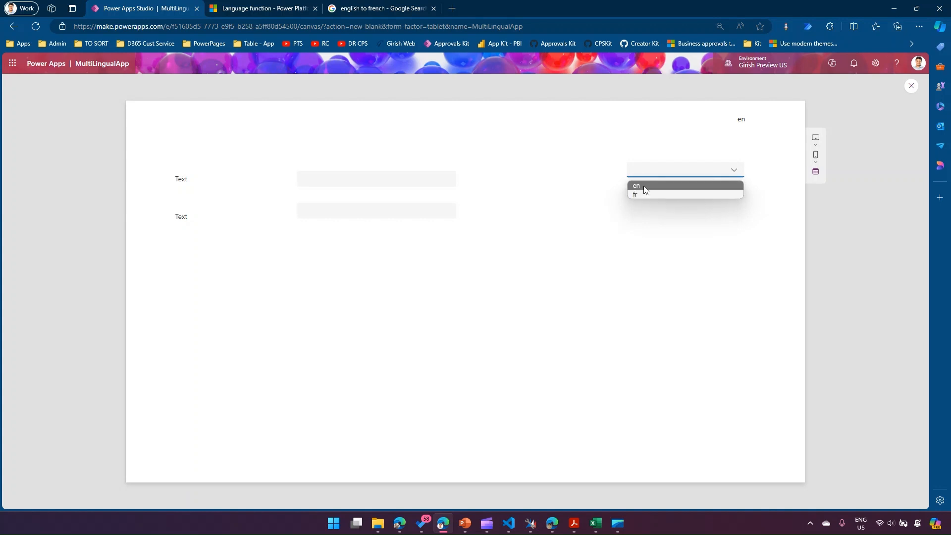
left_click(611, 255)
left_click(646, 175)
left_click(645, 187)
left_click_drag(179, 180, 198, 226)
left_click(637, 177)
left_click(647, 198)
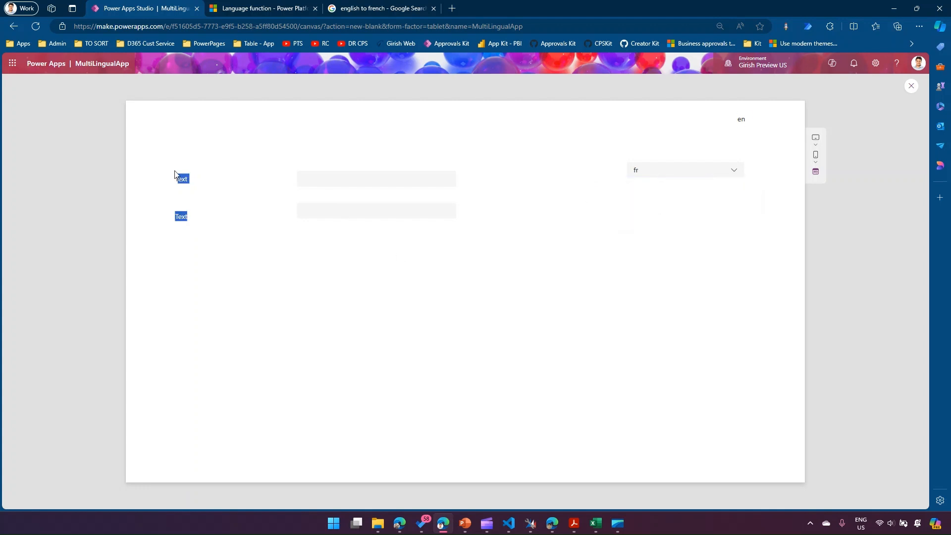
left_click(911, 86)
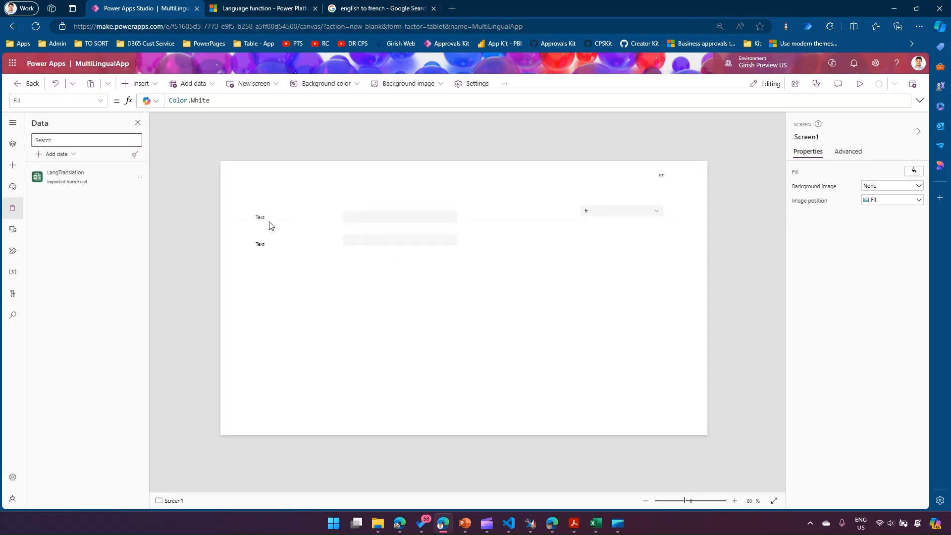
Step: Inspect the first Text label's Text formula on Screen1 and check the TextID entries in the Excel workbook
left_click(256, 217)
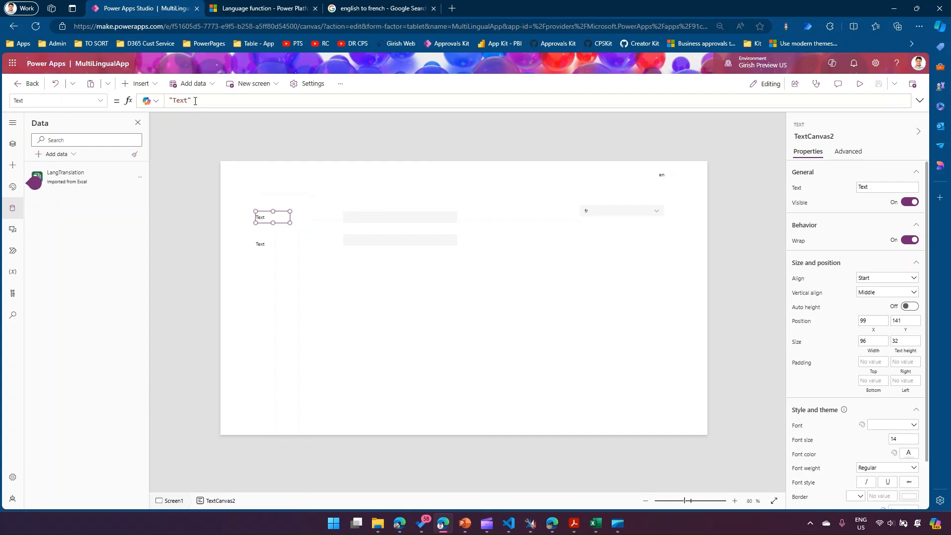
left_click(596, 523)
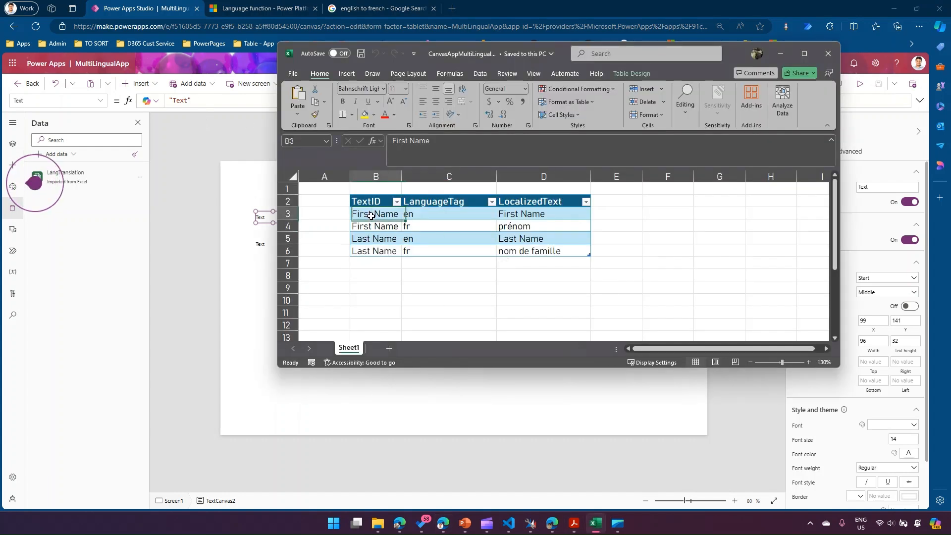
left_click(242, 290)
left_click(267, 219)
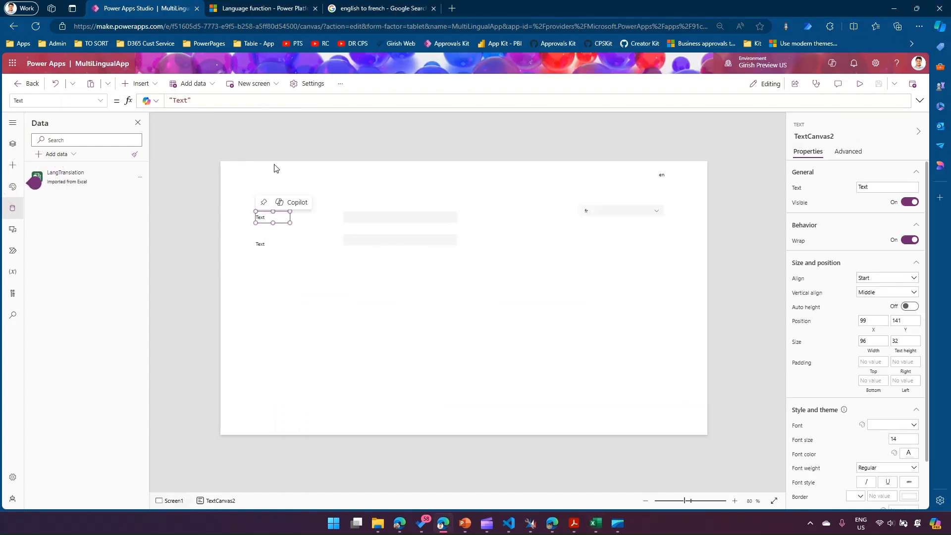
left_click(192, 101)
left_click_drag(192, 101, 160, 99)
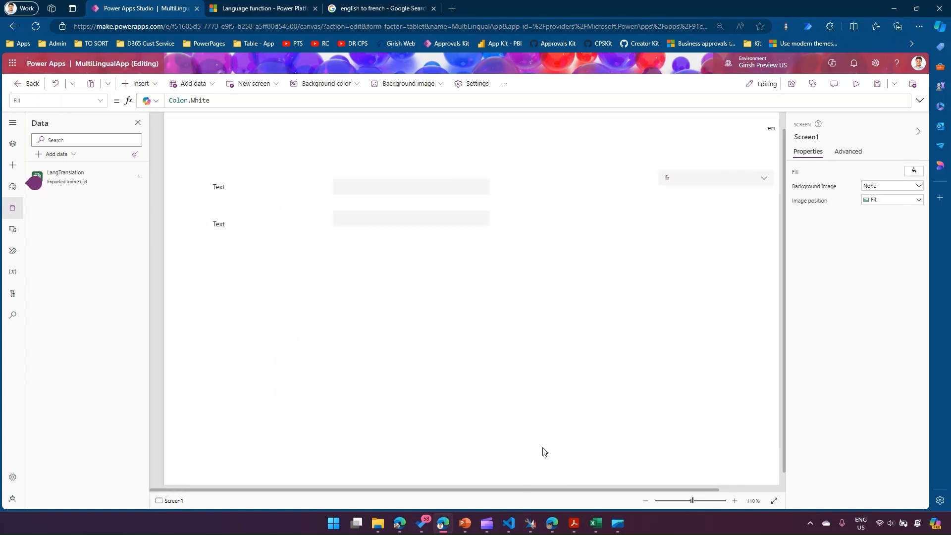
scroll(647, 364, "up", 1)
left_click(215, 204)
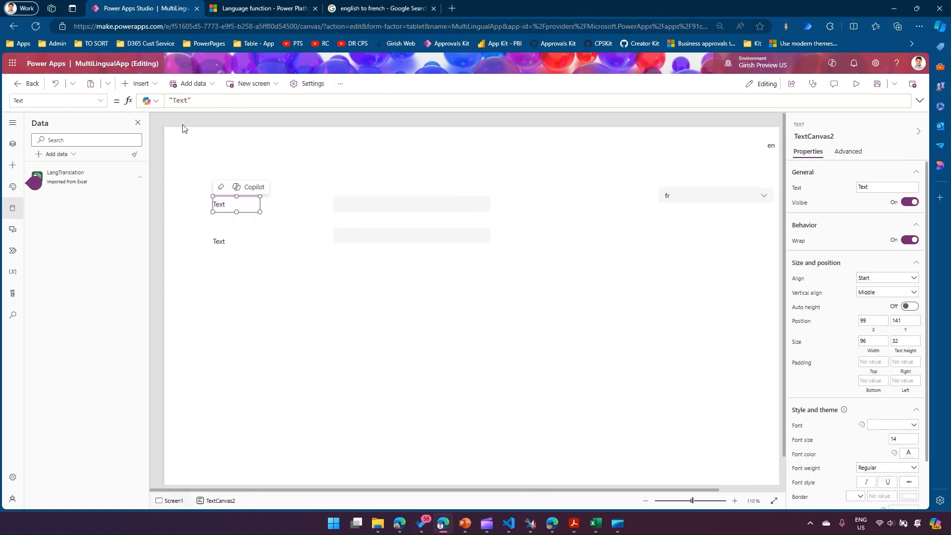
left_click(195, 99)
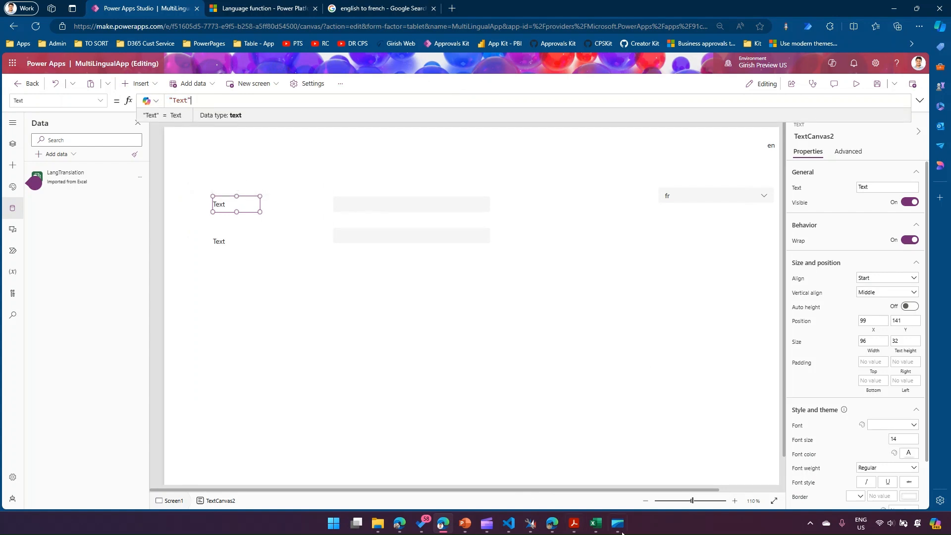
Step: Examine in the Excel workbook how the First Name TextID and each LanguageTag map to the LocalizedText column
left_click(596, 523)
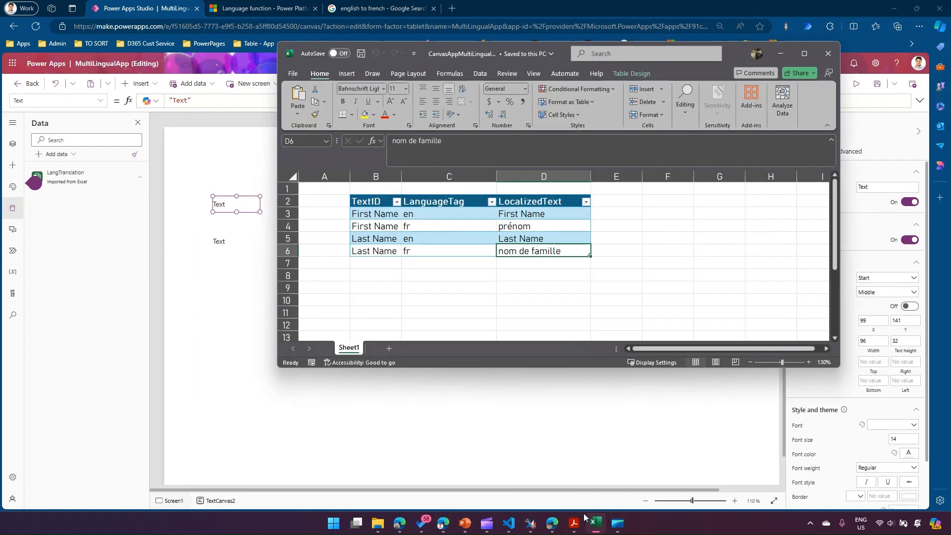
left_click_drag(376, 214, 378, 226)
left_click_drag(457, 214, 518, 223)
left_click(521, 216)
left_click(522, 227)
left_click(524, 213)
left_click(523, 226)
left_click(525, 215)
left_click(232, 263)
left_click(231, 266)
Step: Replace the first label's Text formula with a LookUp on LangTranslation whose condition matches LanguageTag to "fr"
left_click(221, 204)
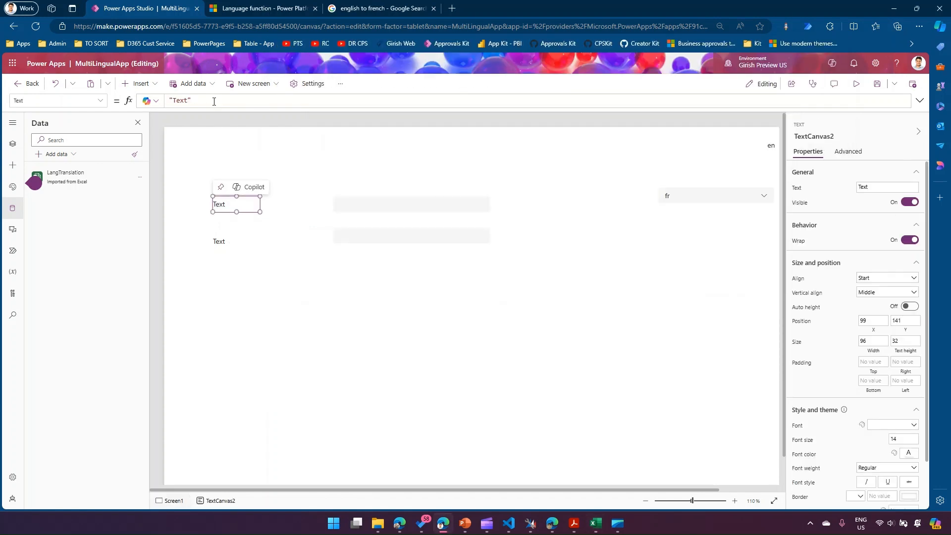
left_click(129, 100)
type("Loo")
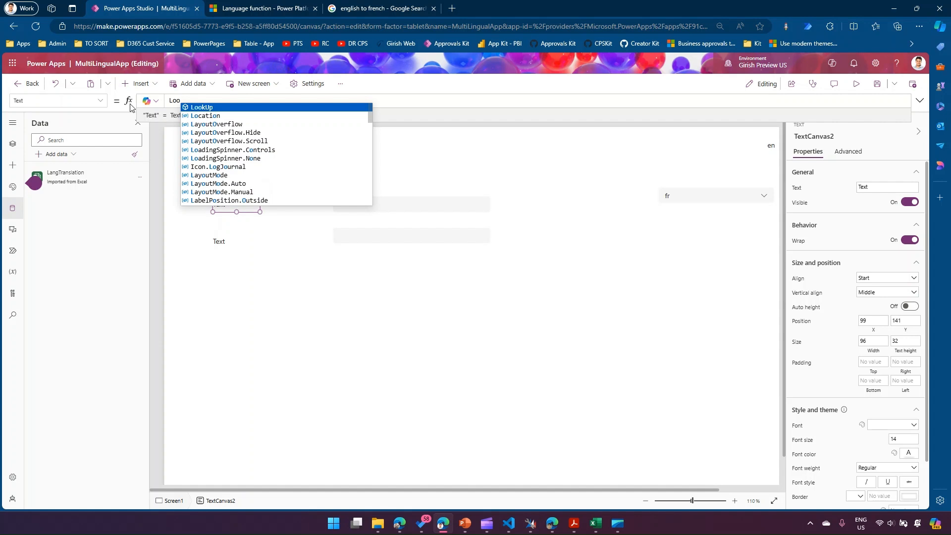
type("kUp(")
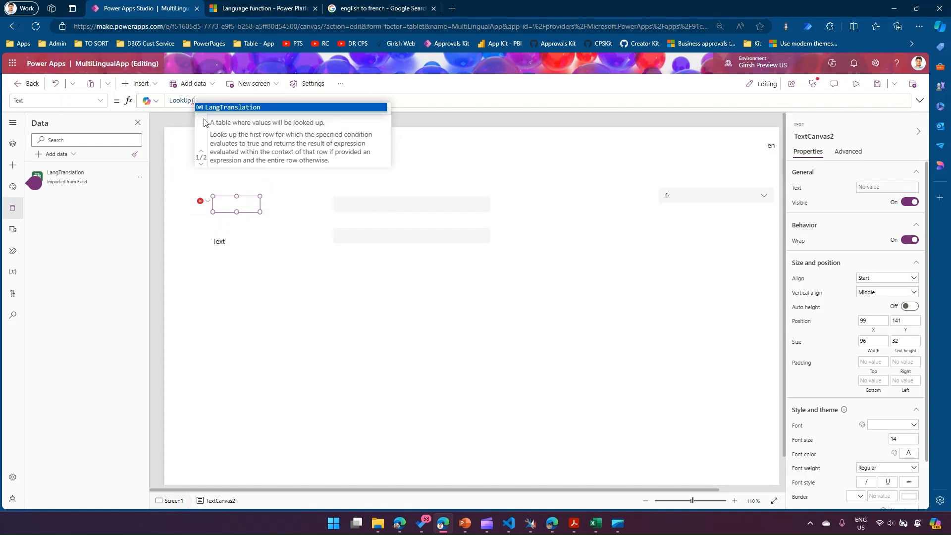
left_click(224, 108)
type(",")
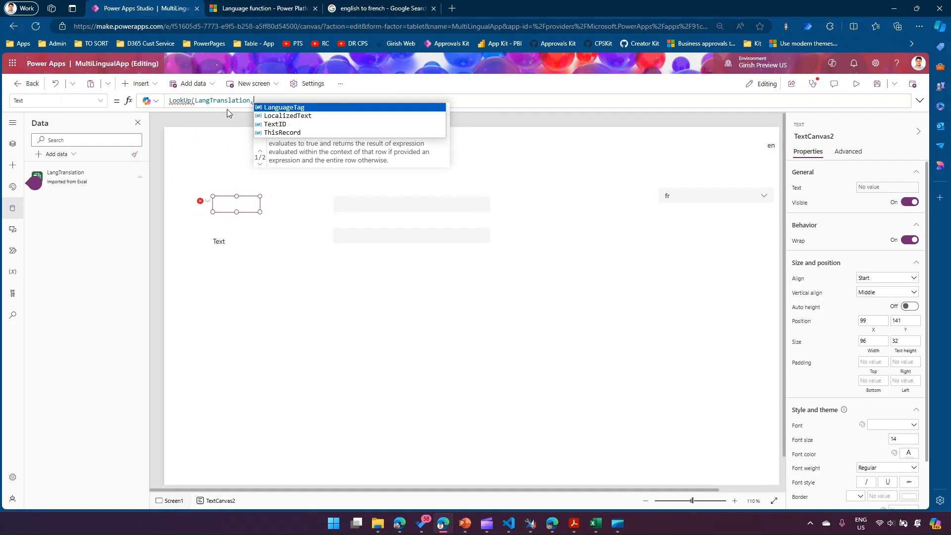
key("Tab")
type("=")
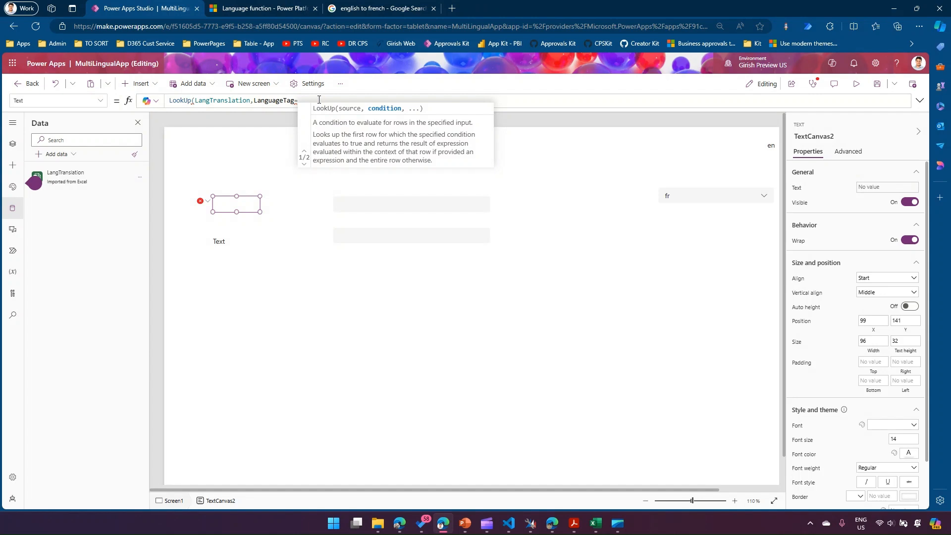
type("\"fr\"")
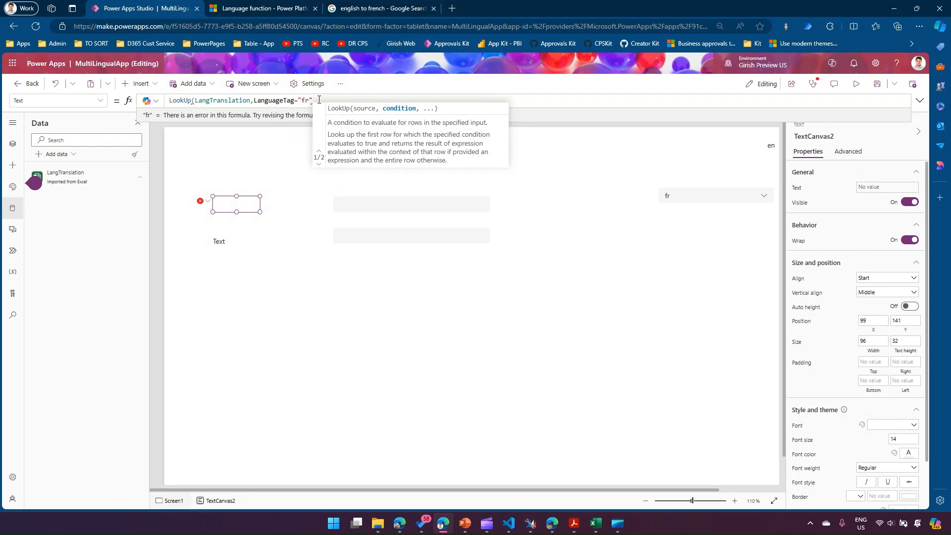
Step: Add the condition TextID="First Name" to the first label's LookUp and return its LocalizedText column
type(" &&")
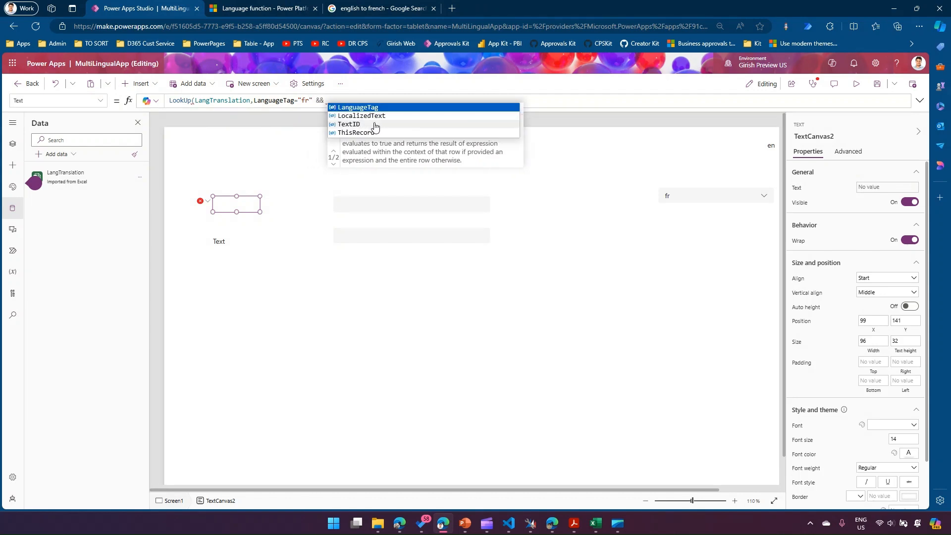
left_click(375, 125)
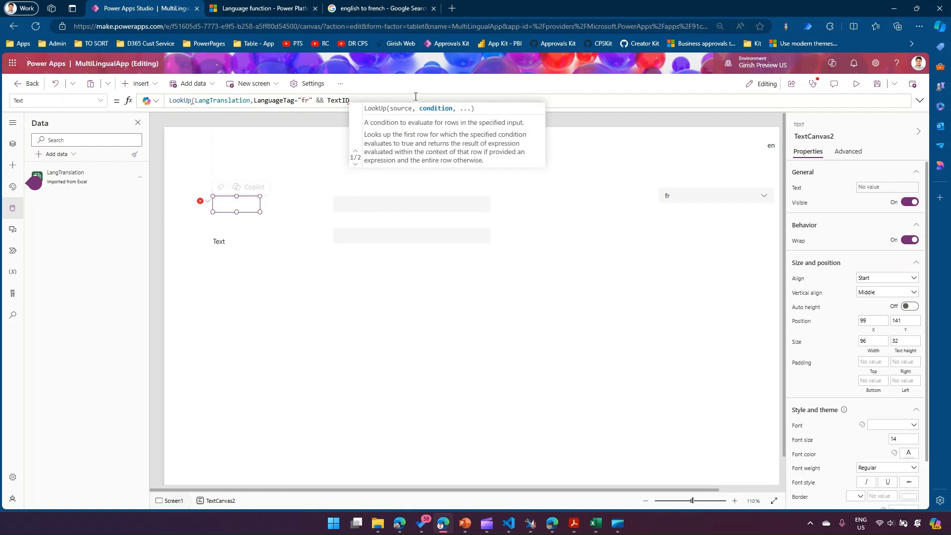
type("=\"")
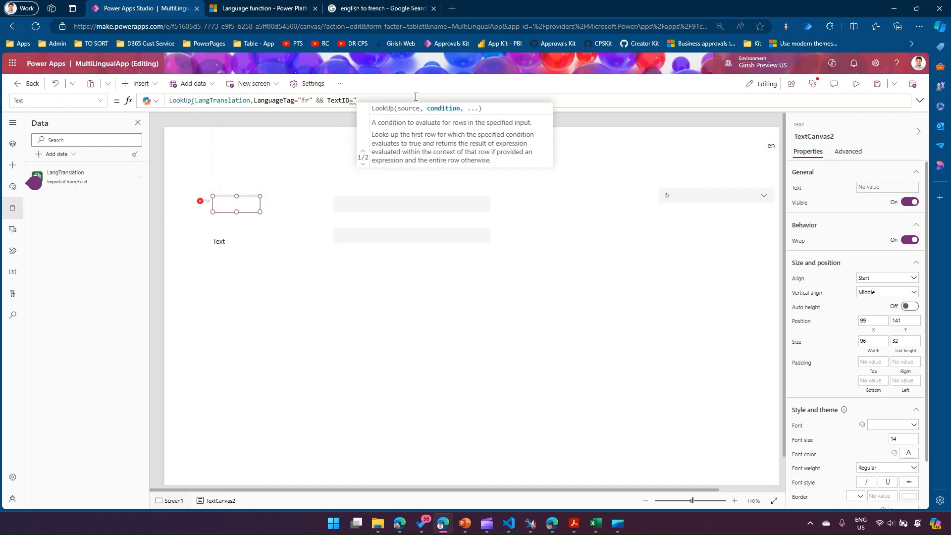
type("First Name\")")
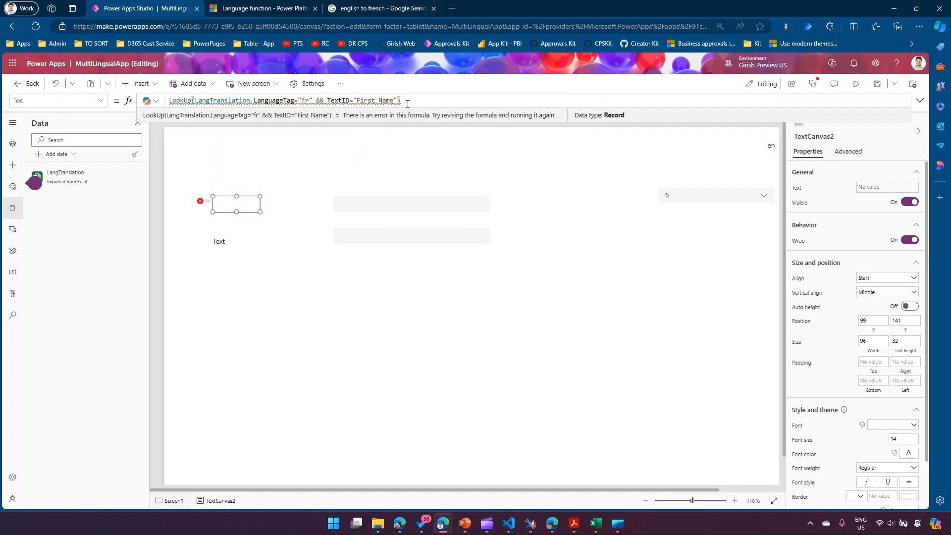
key("BackSpace")
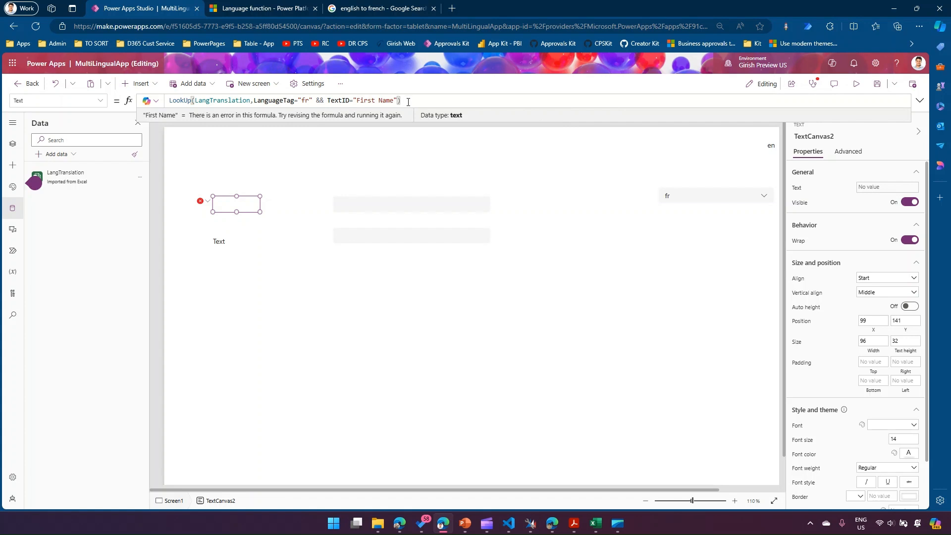
type(".")
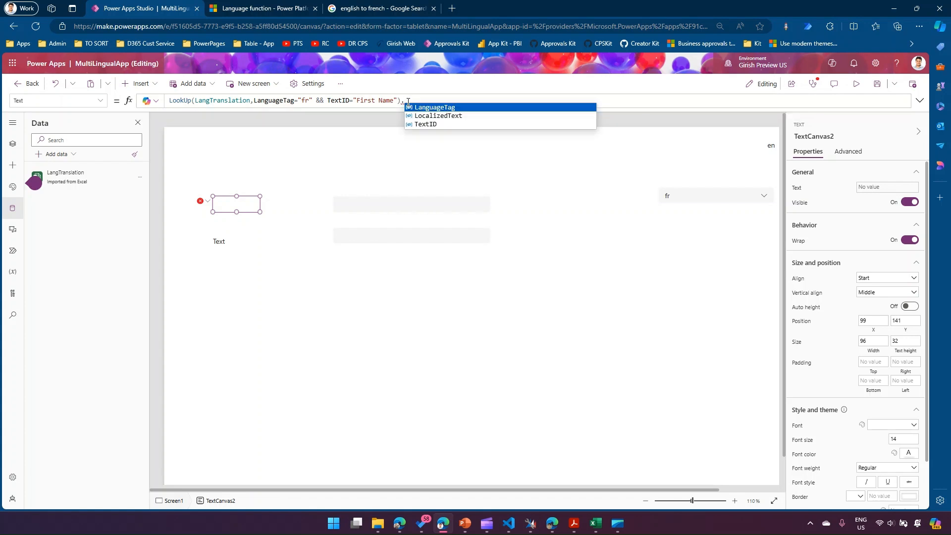
key("Down")
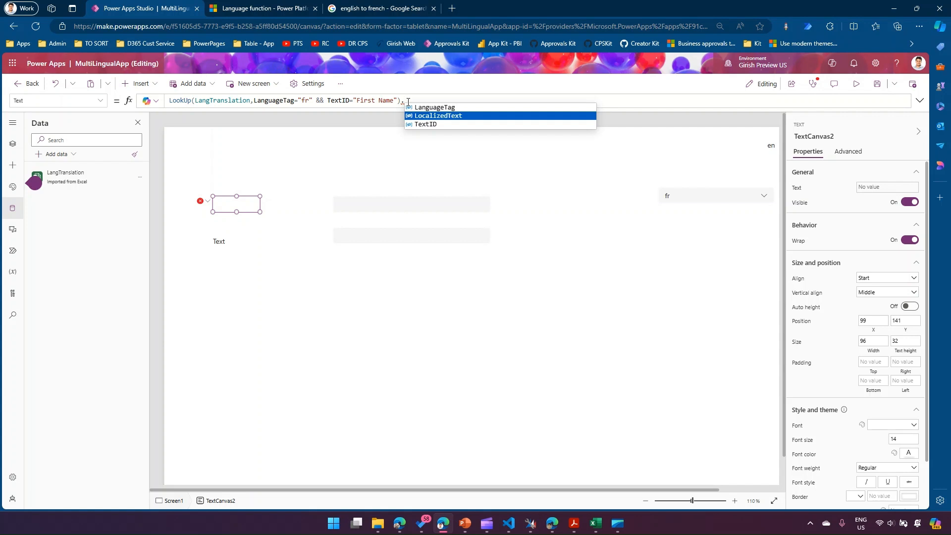
key("Tab")
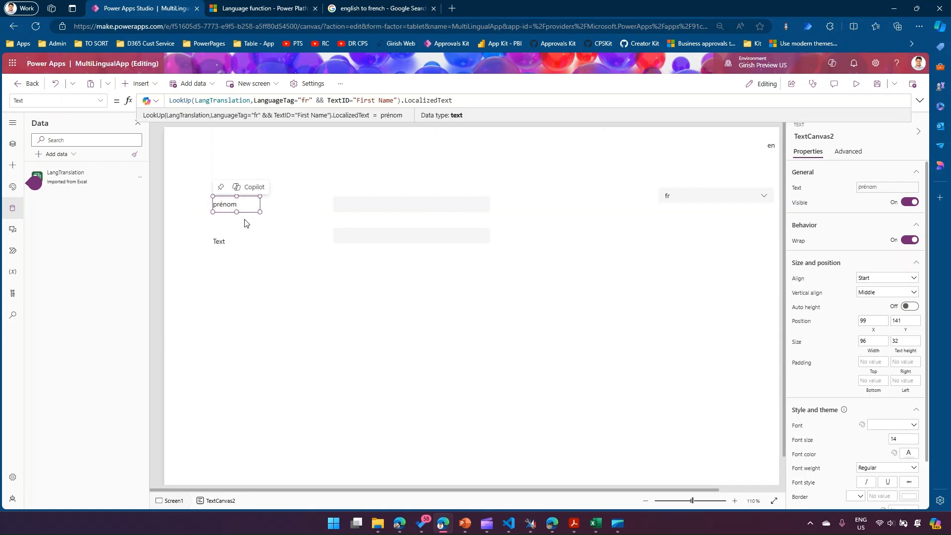
Step: Copy the first label's LookUp formula into the second label's Text property, replacing "Text"
left_click(254, 243)
left_click(232, 205)
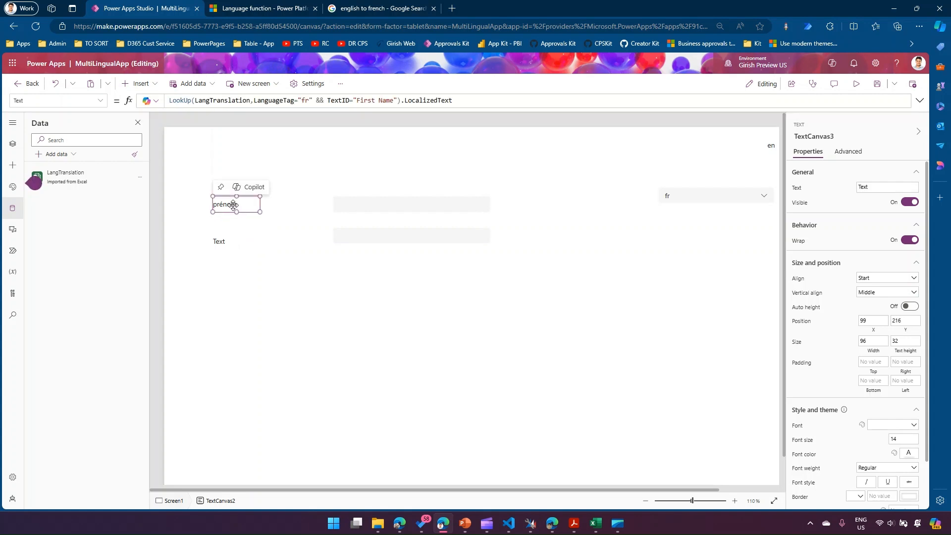
left_click(311, 102)
key("ctrl+a")
key("ctrl+c")
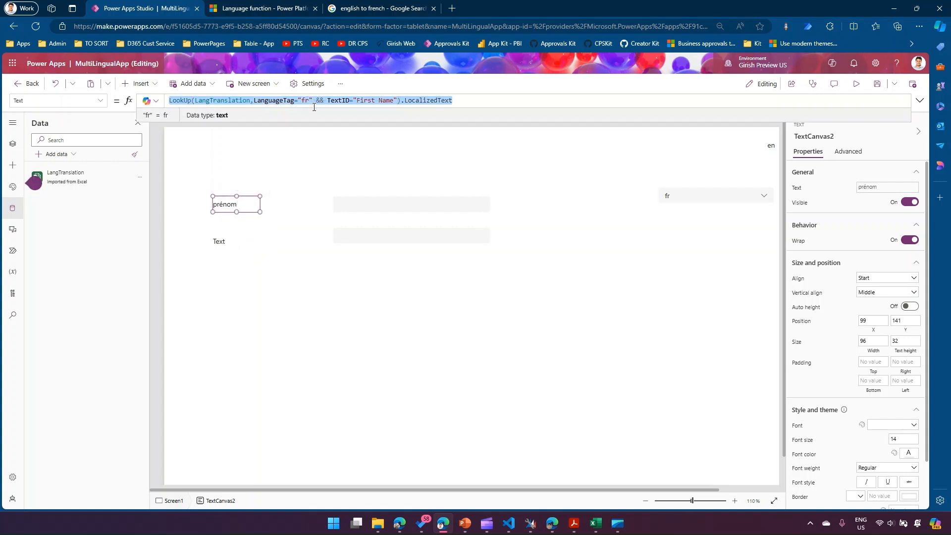
left_click(221, 242)
left_click_drag(212, 101, 159, 99)
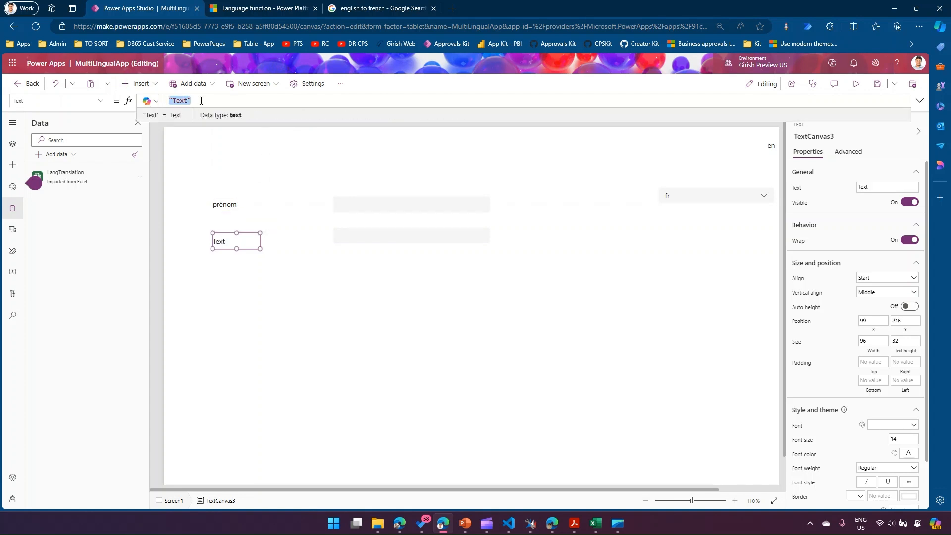
key("ctrl+v")
Step: Change the TextID in the second label's LookUp formula to "Last Name"
left_click(363, 102)
double_click(363, 101)
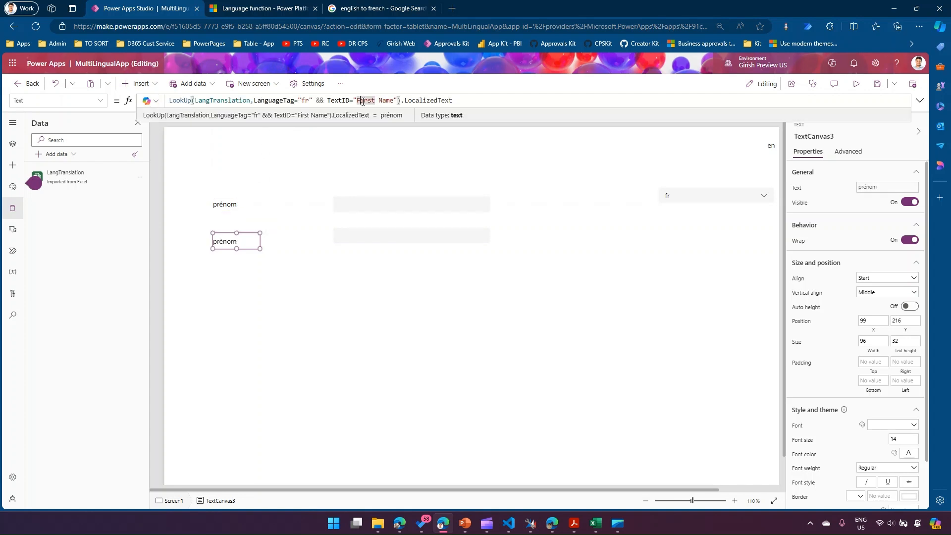
type("F")
key("BackSpace")
type("Last")
left_click(361, 284)
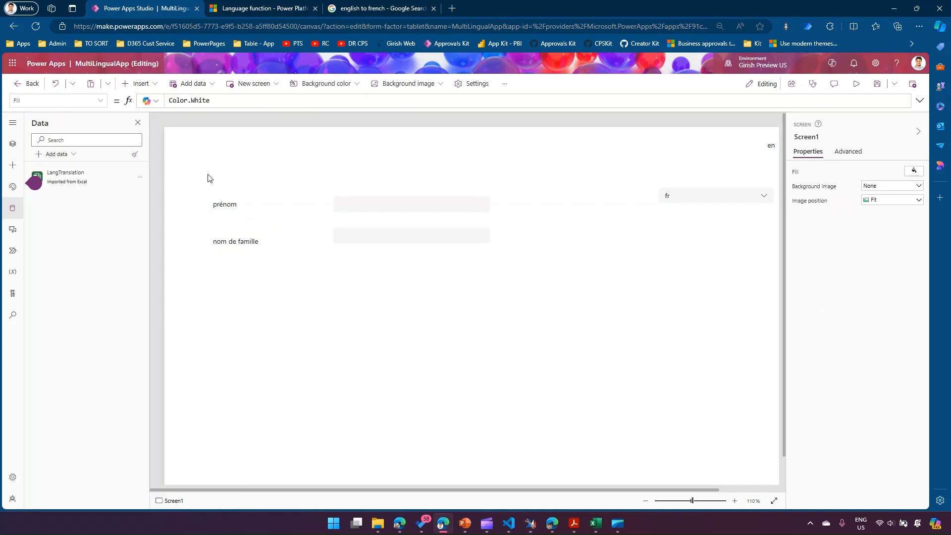
Step: Examine the language dropdown's Items formula and the hard-coded "fr" language tag in the first label's formula
key("ctrl")
key("ctrl")
left_click(727, 200)
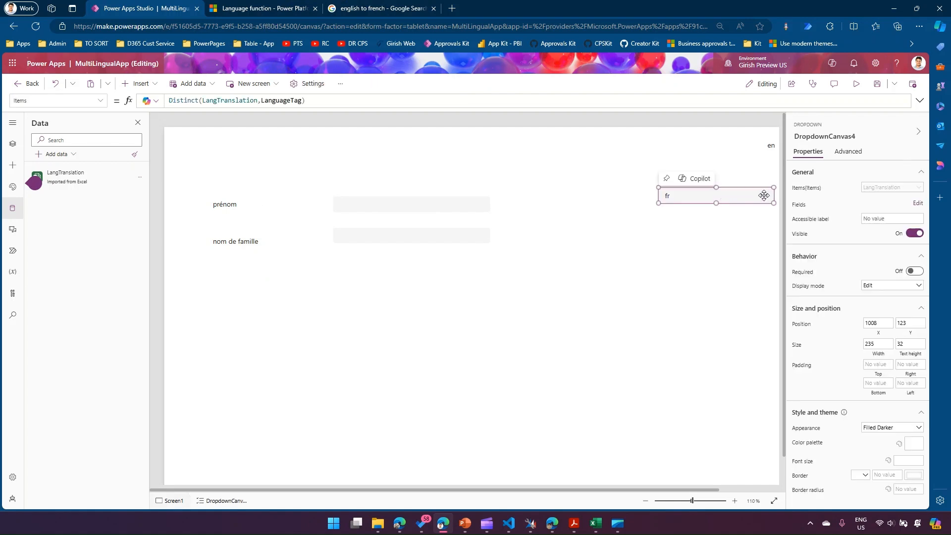
left_click(223, 205)
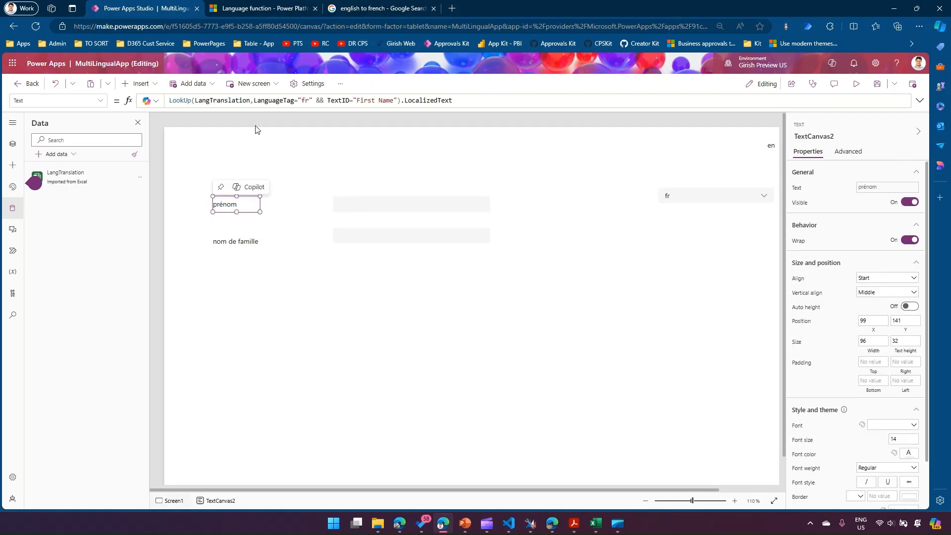
left_click(299, 100)
left_click_drag(299, 100, 311, 100)
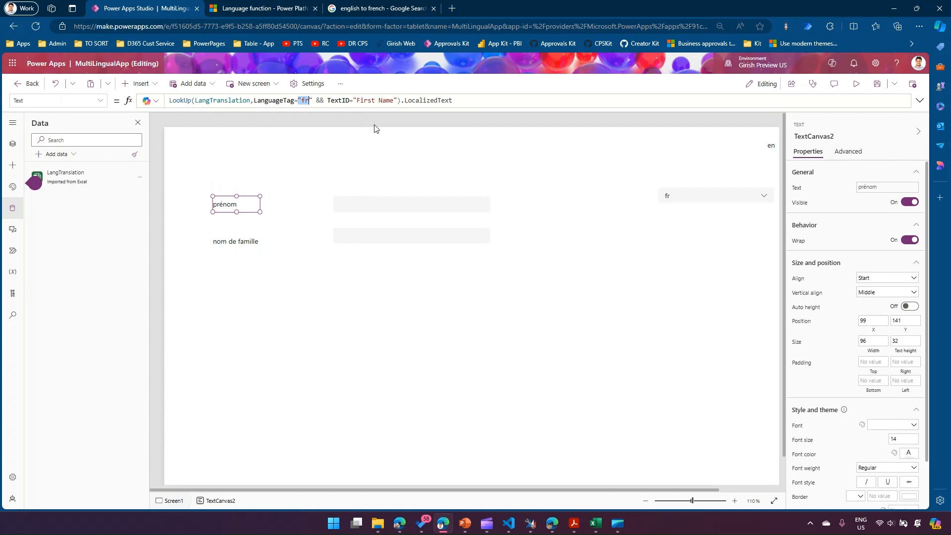
left_click(477, 353)
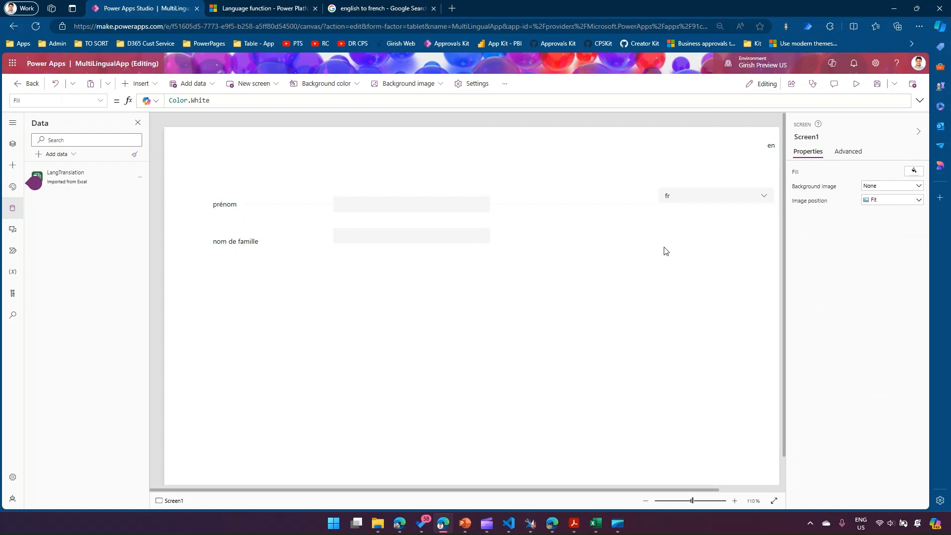
Step: Move the language dropdown above the input fields, to X 359 and Y 20, and try its language options in preview
left_click_drag(679, 194, 357, 144)
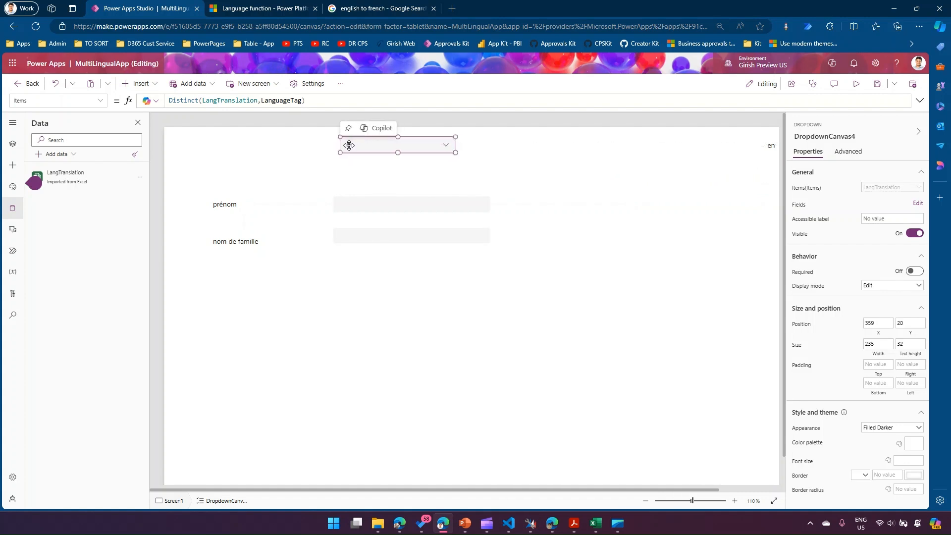
left_click(262, 159)
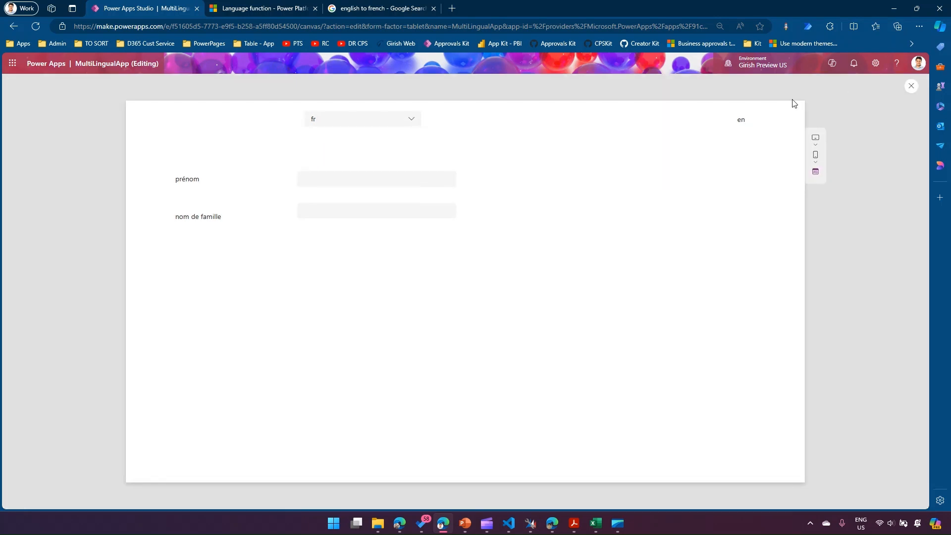
left_click(856, 83)
left_click(410, 120)
left_click(414, 133)
left_click(391, 126)
left_click(335, 142)
left_click(182, 177)
left_click(912, 86)
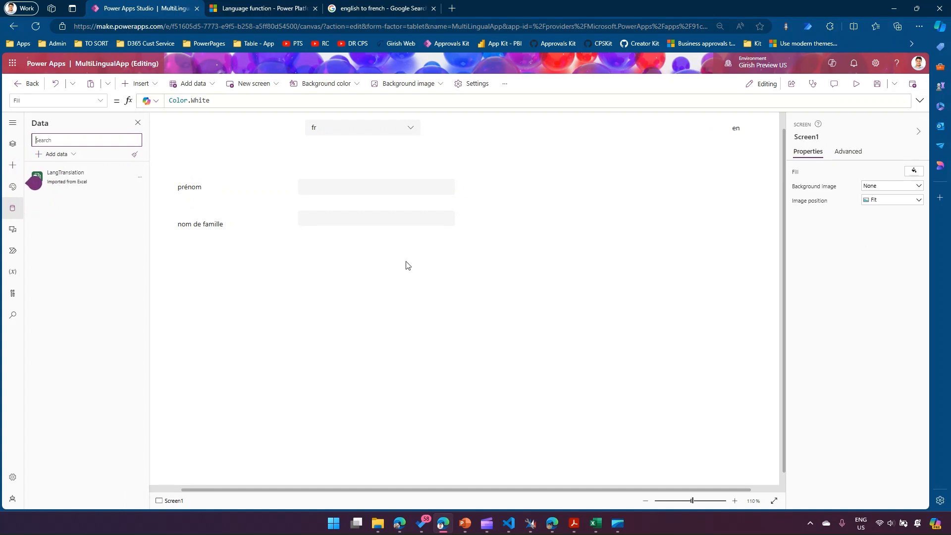
Step: Review the second label's formula against the Excel workbook's TextID, LanguageTag and LocalizedText columns, and close the workbook
left_click(213, 225)
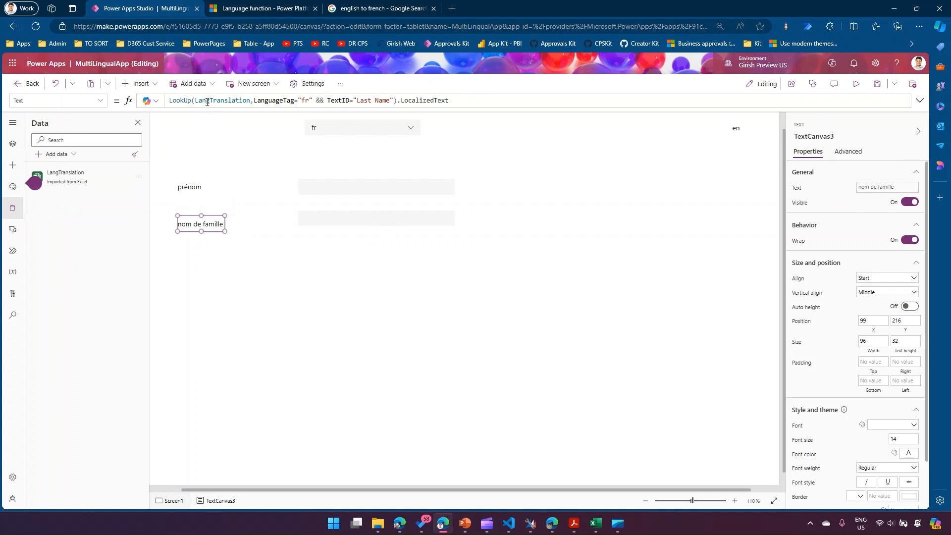
left_click(595, 529)
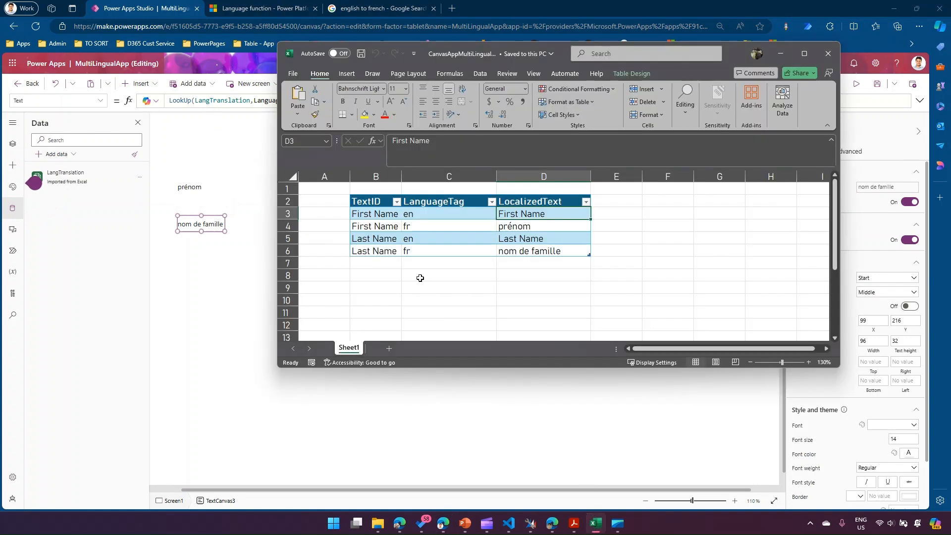
left_click_drag(375, 204, 375, 252)
left_click_drag(419, 205, 425, 250)
left_click_drag(557, 199, 559, 252)
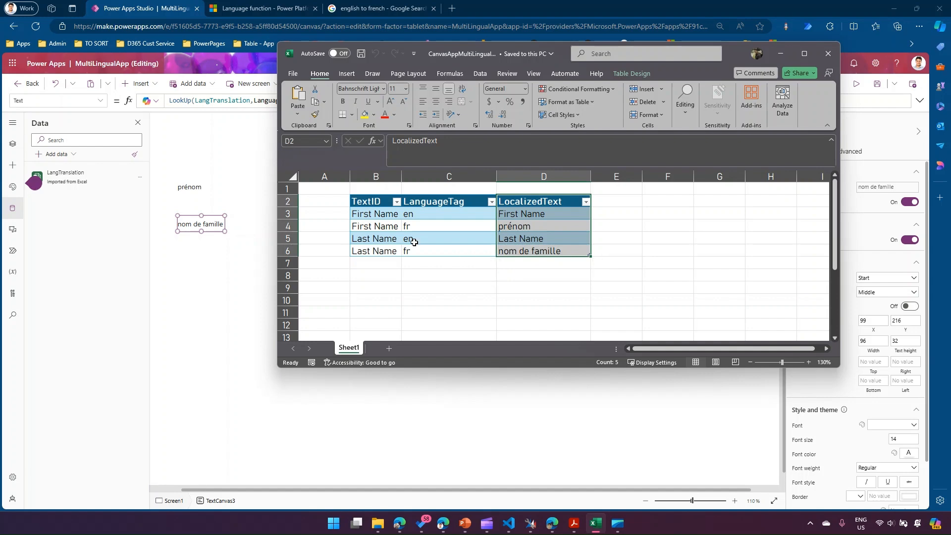
left_click(834, 53)
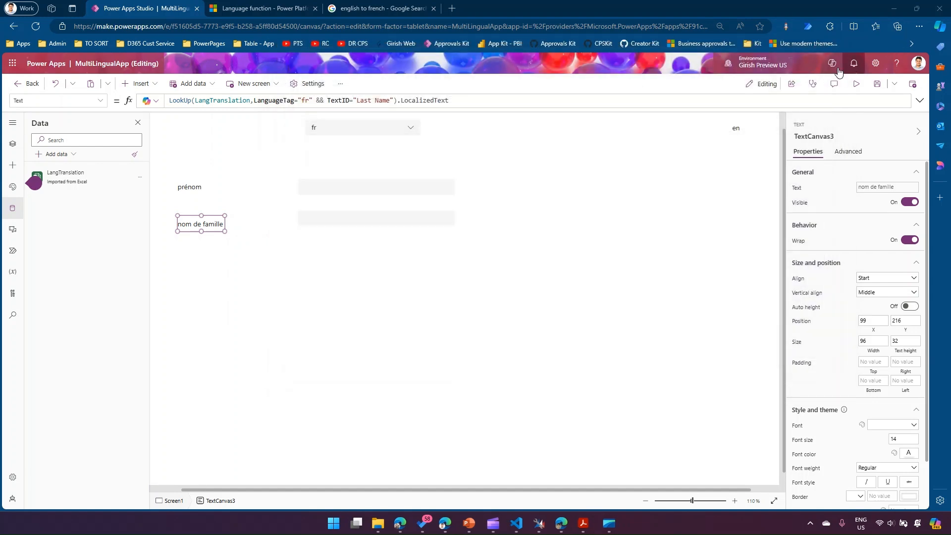
left_click(555, 310)
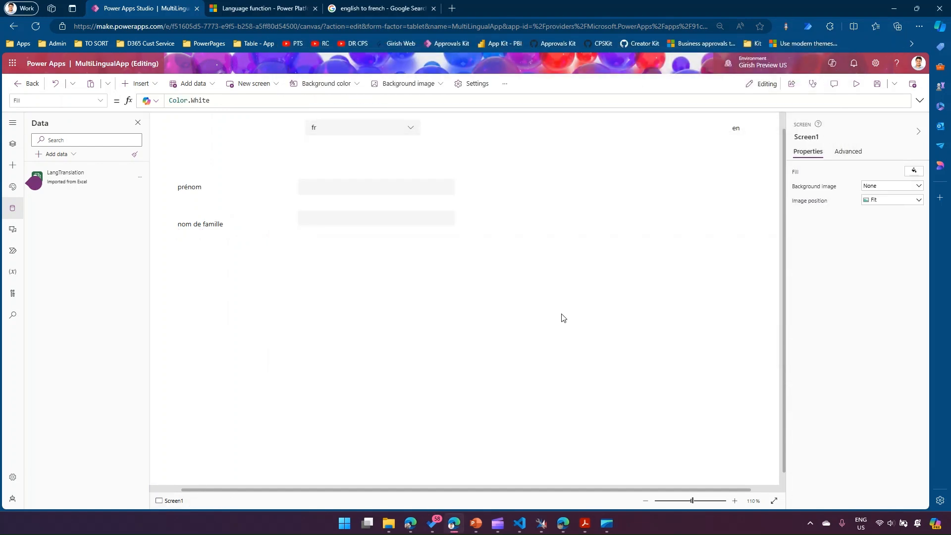